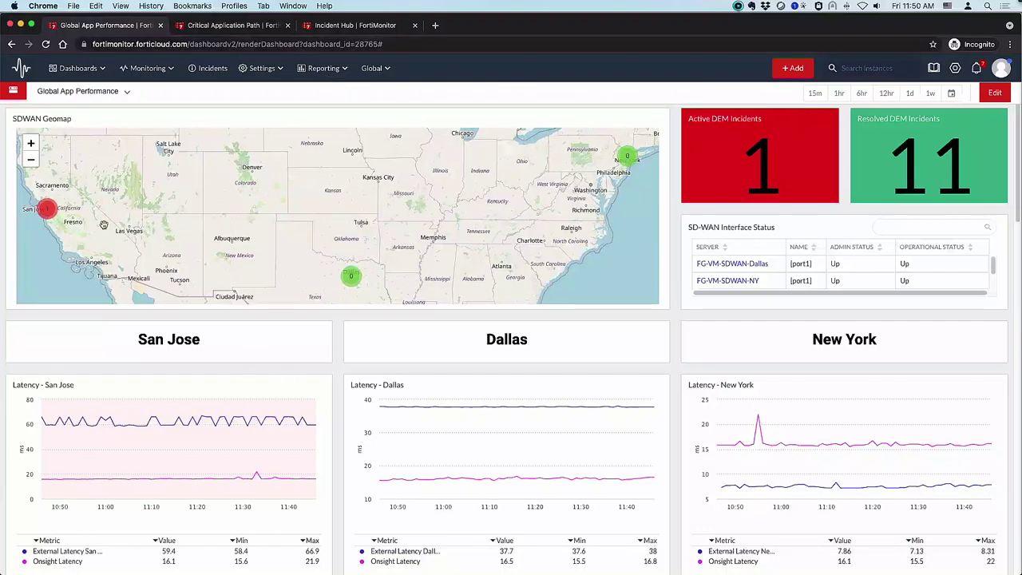
{"action": "left_click", "coordinate": [48, 214]}
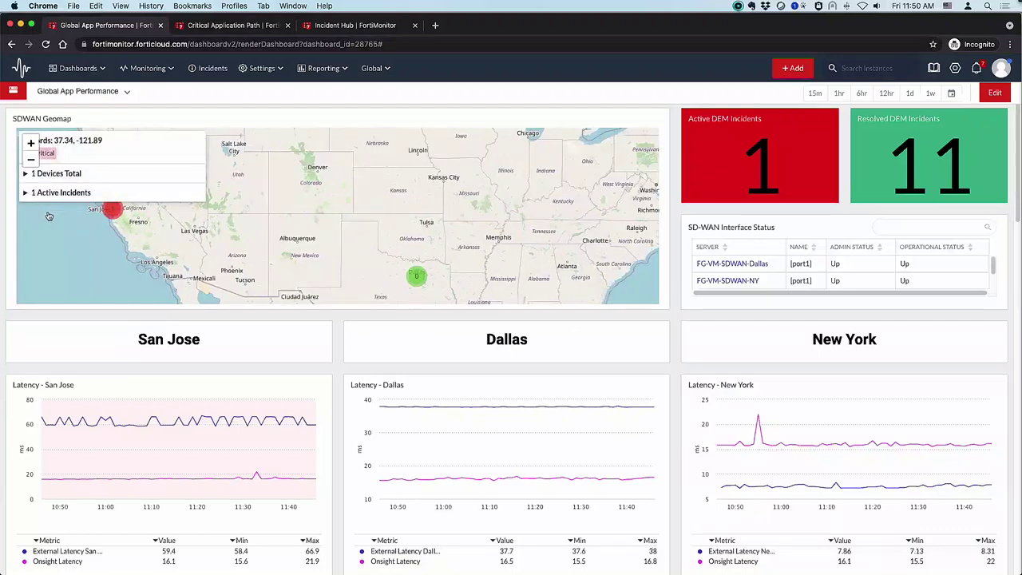
{"action": "left_click", "coordinate": [25, 175]}
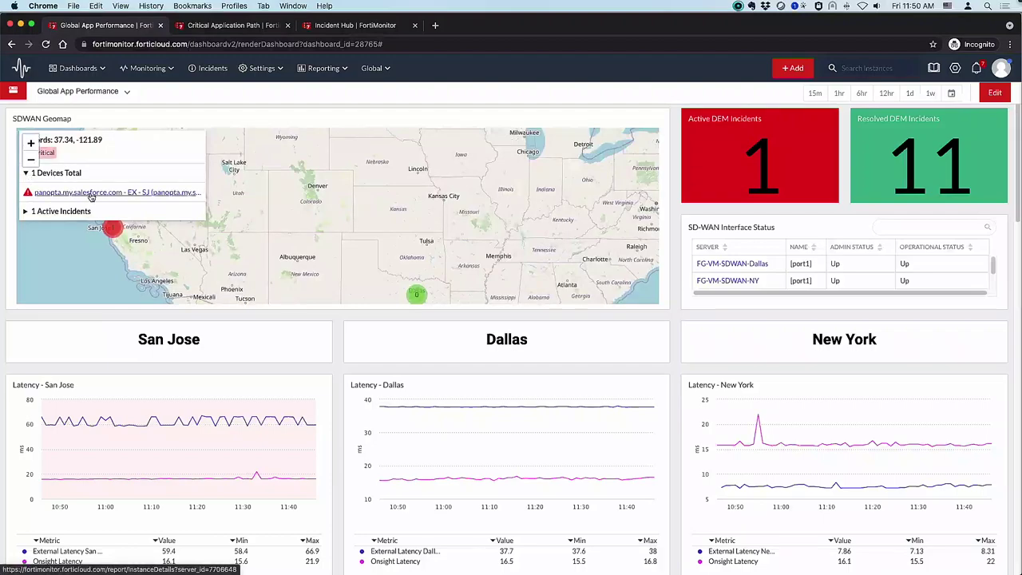
{"action": "left_click", "coordinate": [28, 175]}
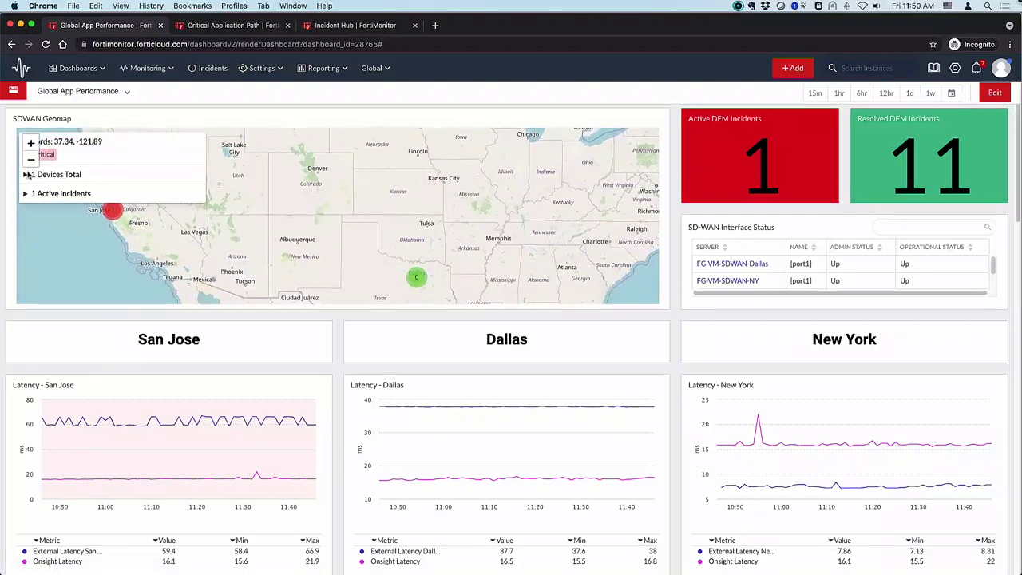
{"action": "left_click", "coordinate": [106, 288]}
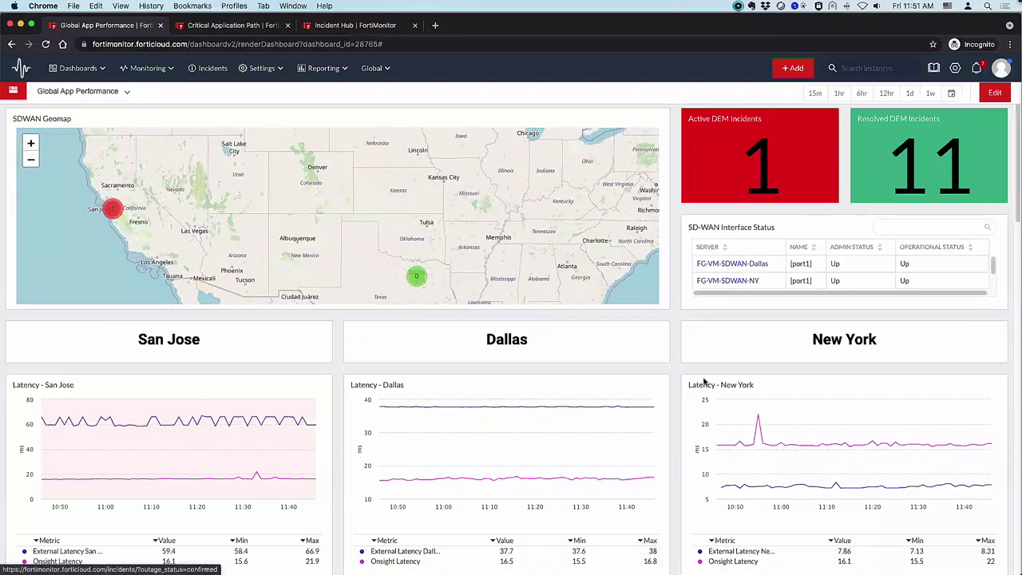
{"action": "scroll", "coordinate": [491, 356], "scroll_direction": "down", "scroll_amount": 4}
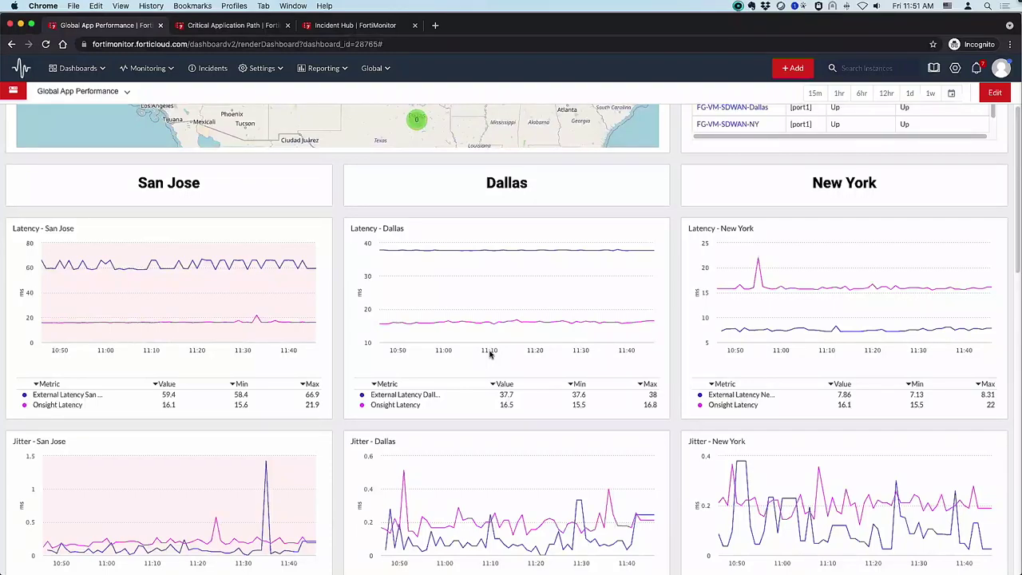
{"action": "mouse_move", "coordinate": [487, 327]}
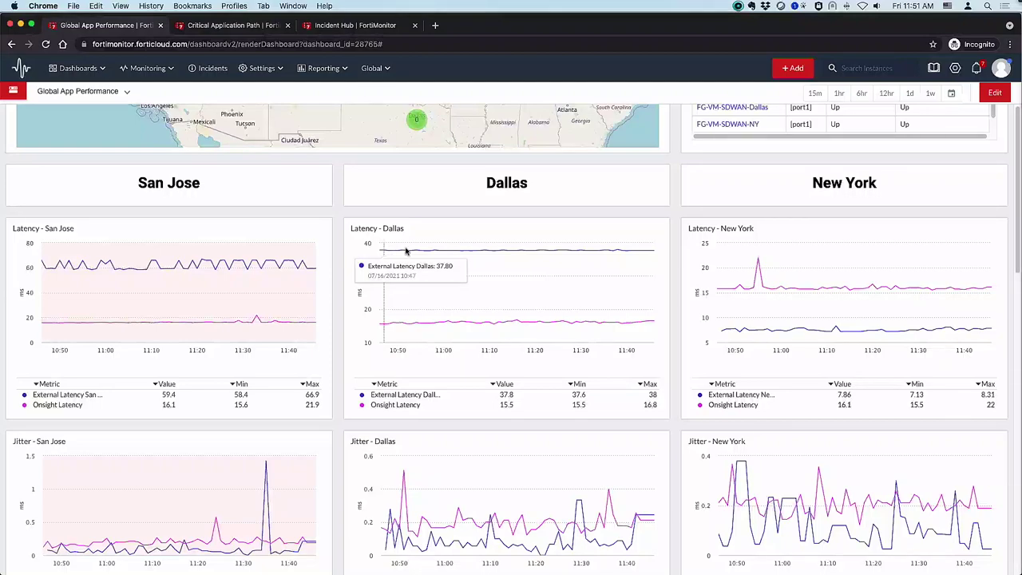
{"action": "scroll", "coordinate": [327, 381], "scroll_direction": "down", "scroll_amount": 3}
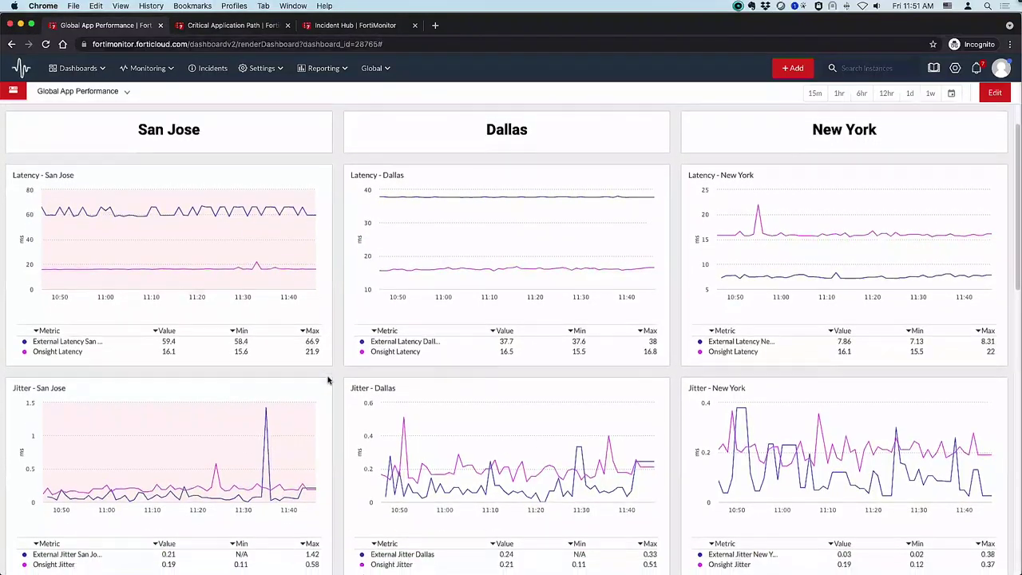
{"action": "scroll", "coordinate": [328, 381], "scroll_direction": "down", "scroll_amount": 3}
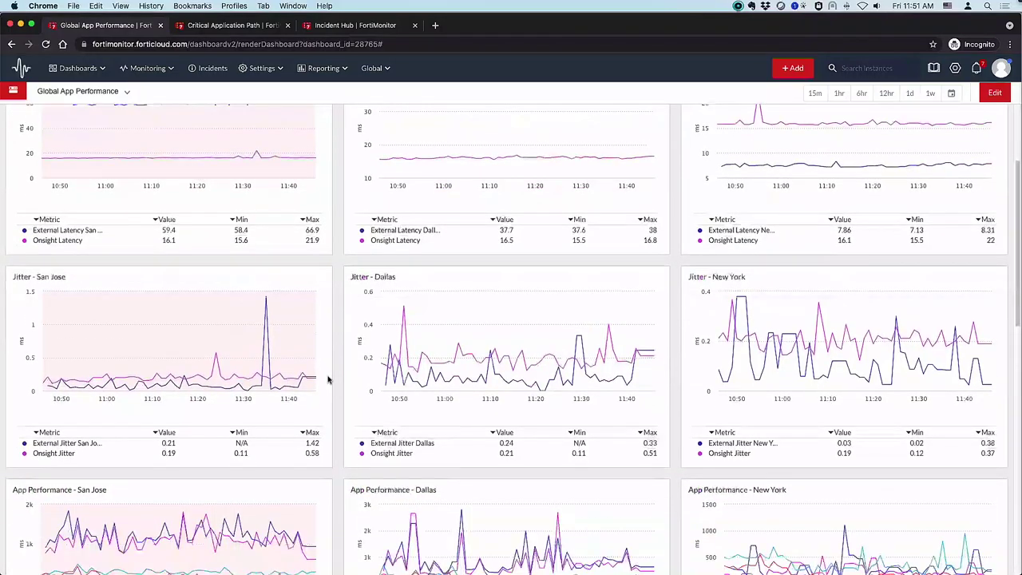
{"action": "scroll", "coordinate": [328, 381], "scroll_direction": "down", "scroll_amount": 3}
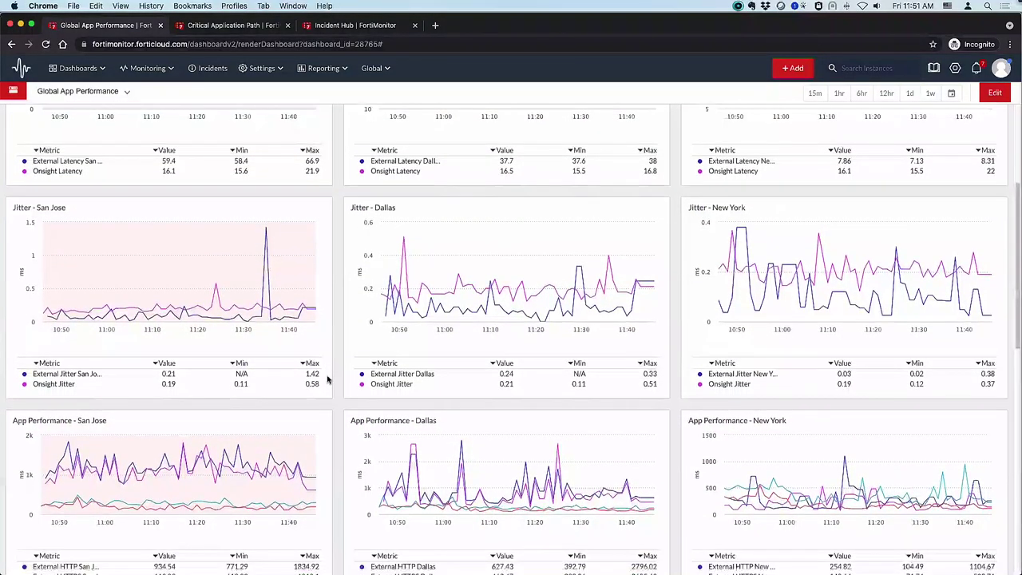
{"action": "scroll", "coordinate": [335, 368], "scroll_direction": "up", "scroll_amount": 3}
{"action": "mouse_move", "coordinate": [389, 326]}
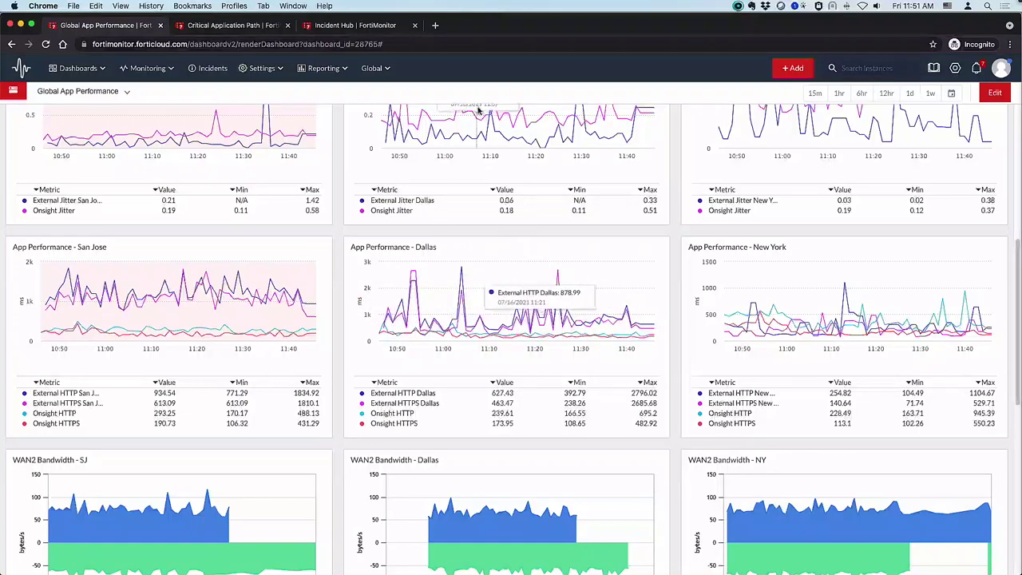
{"action": "scroll", "coordinate": [352, 359], "scroll_direction": "down", "scroll_amount": 1}
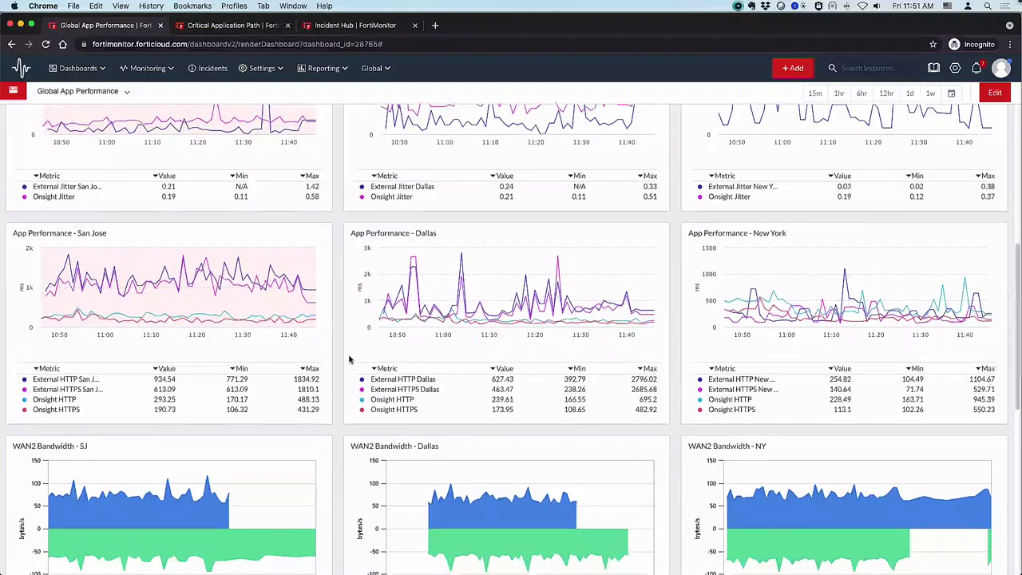
{"action": "scroll", "coordinate": [377, 453], "scroll_direction": "down", "scroll_amount": 5}
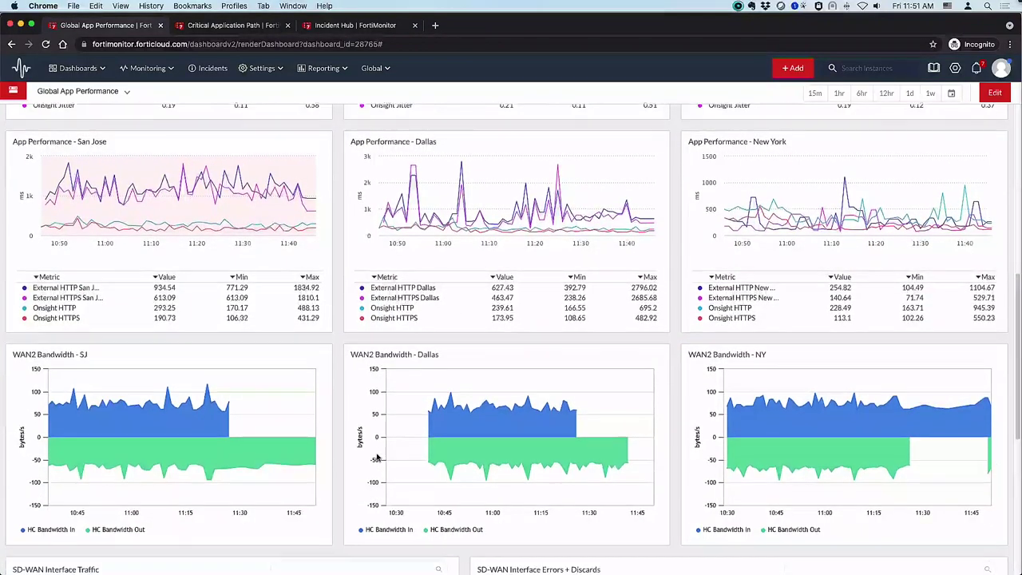
{"action": "scroll", "coordinate": [378, 457], "scroll_direction": "down", "scroll_amount": 1}
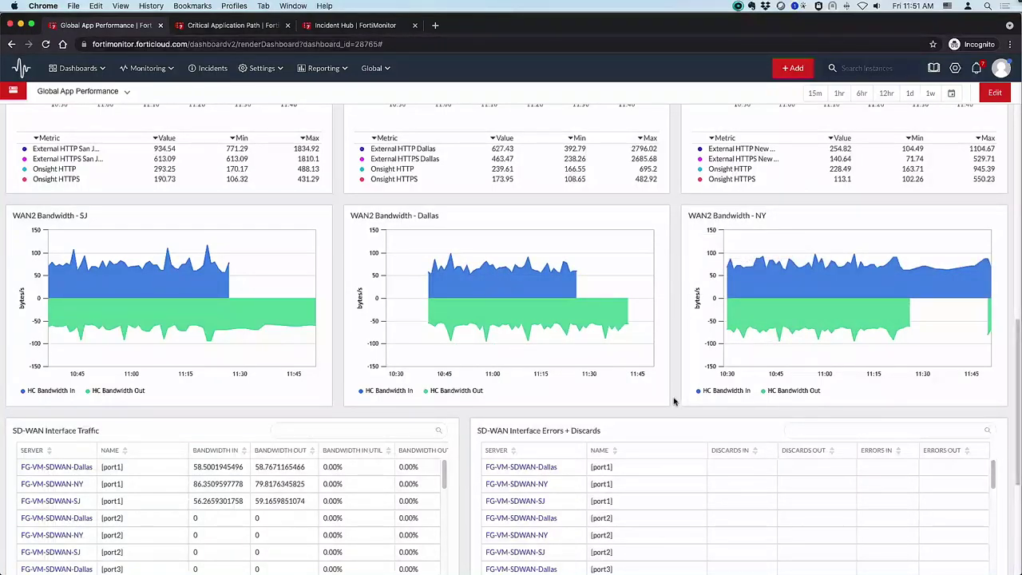
{"action": "scroll", "coordinate": [673, 402], "scroll_direction": "up", "scroll_amount": 10}
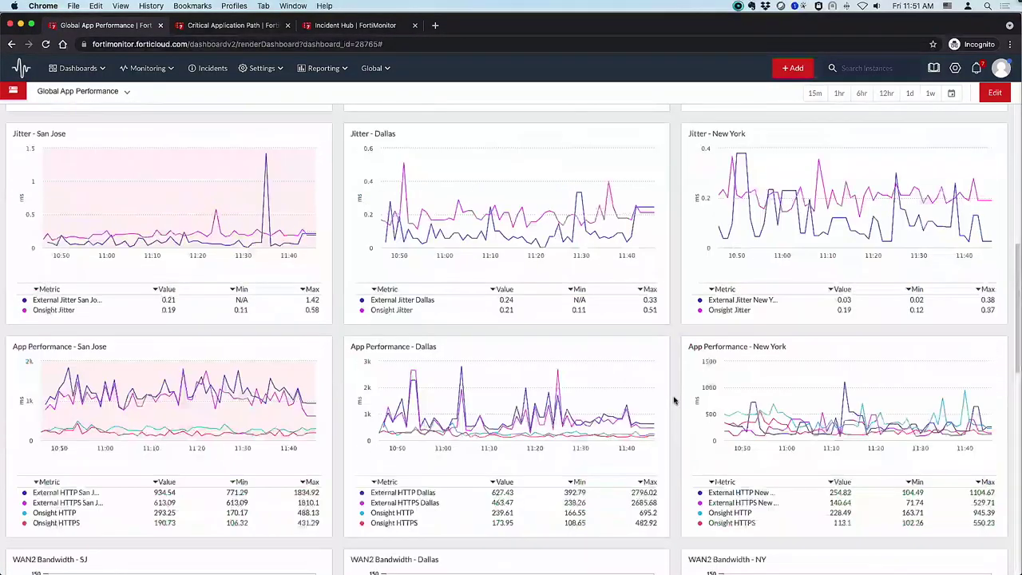
{"action": "scroll", "coordinate": [673, 401], "scroll_direction": "up", "scroll_amount": 5}
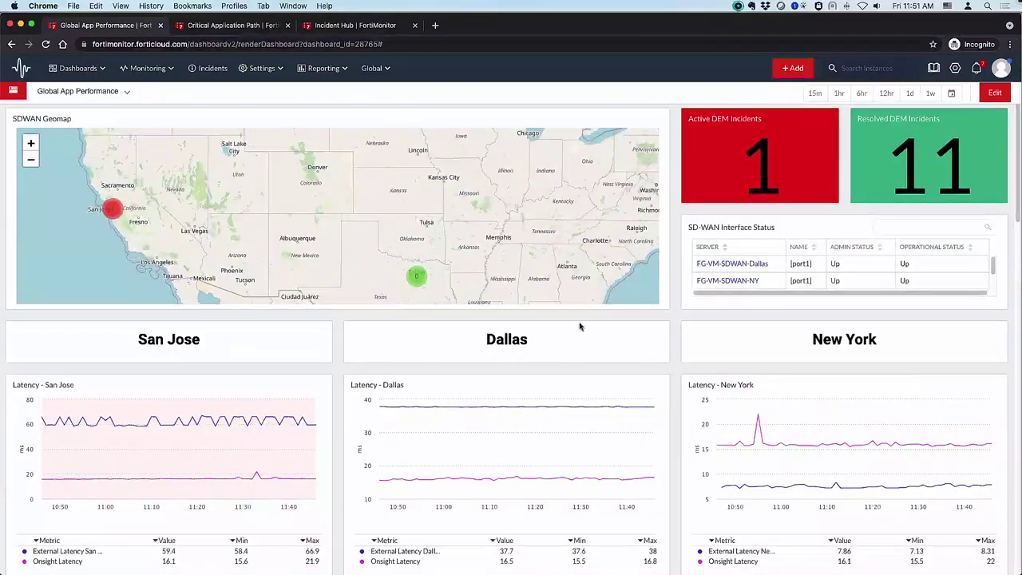
{"action": "left_click", "coordinate": [96, 92]}
{"action": "scroll", "coordinate": [109, 258], "scroll_direction": "down", "scroll_amount": 5}
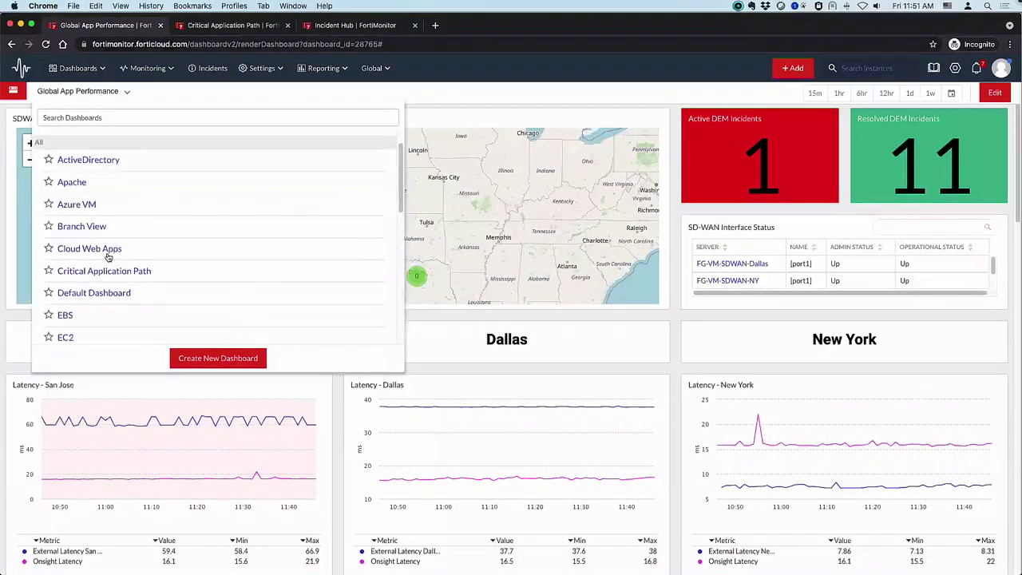
{"action": "scroll", "coordinate": [108, 257], "scroll_direction": "down", "scroll_amount": 3}
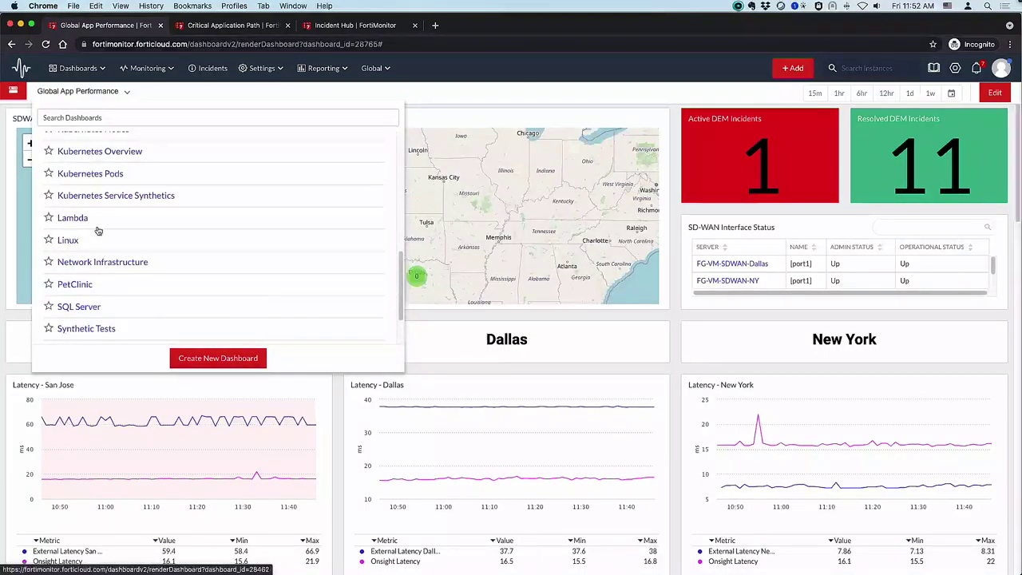
{"action": "scroll", "coordinate": [98, 266], "scroll_direction": "down", "scroll_amount": 2}
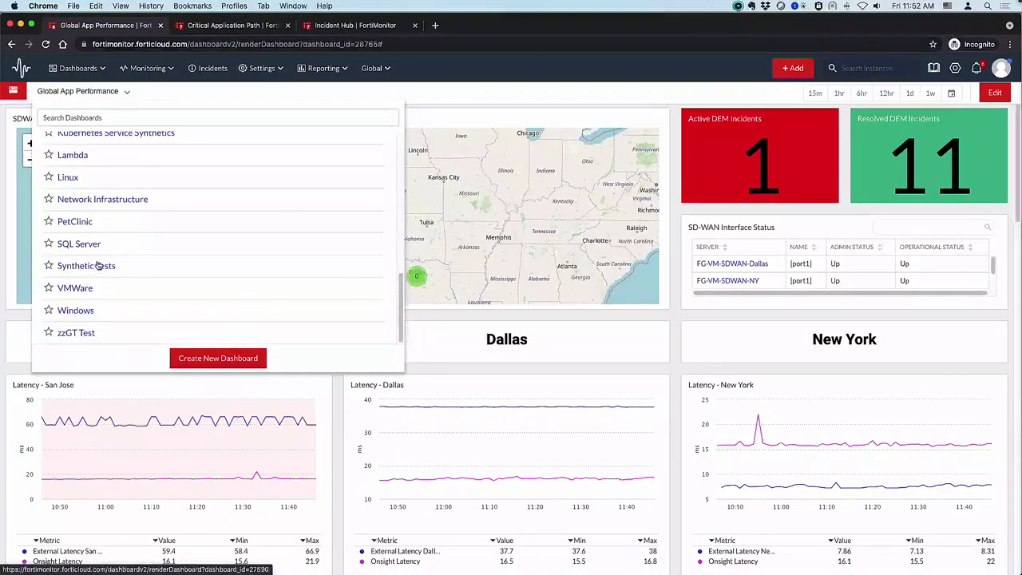
{"action": "scroll", "coordinate": [92, 280], "scroll_direction": "up", "scroll_amount": 1}
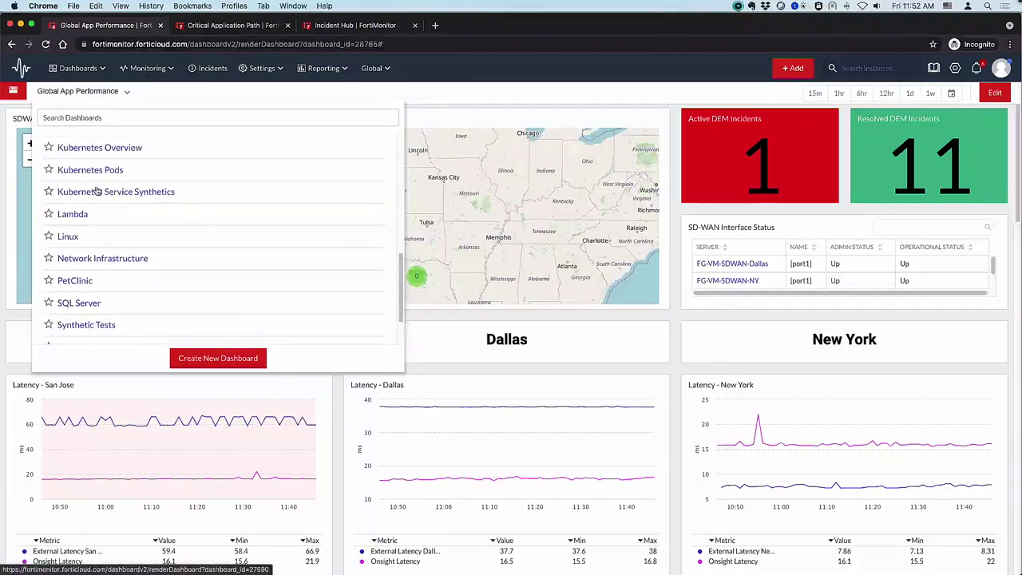
{"action": "left_click", "coordinate": [486, 320]}
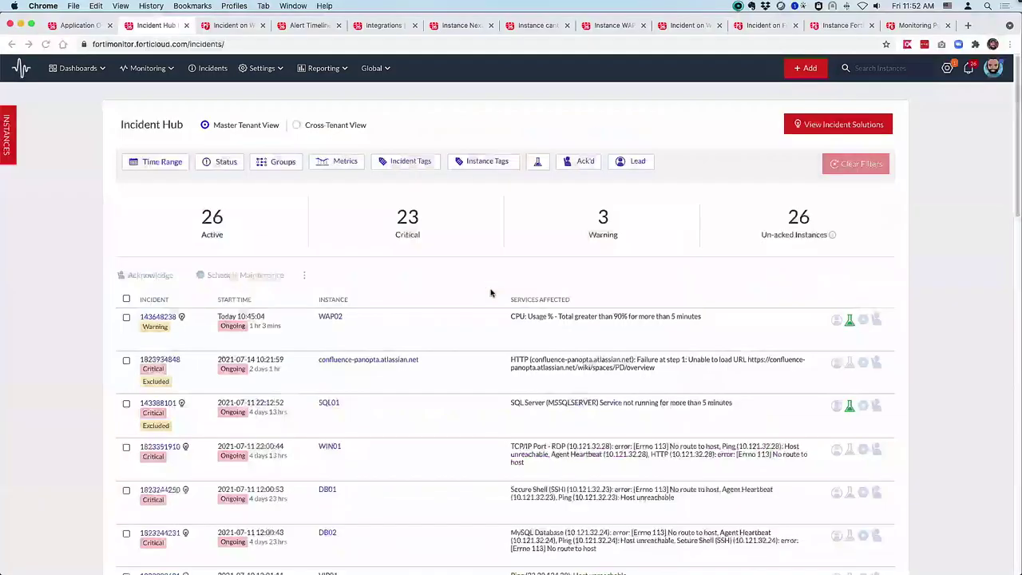
Step: Open the Application Overview dashboard and scroll through its incident, availability and HTTP response widgets
{"action": "left_click", "coordinate": [88, 30]}
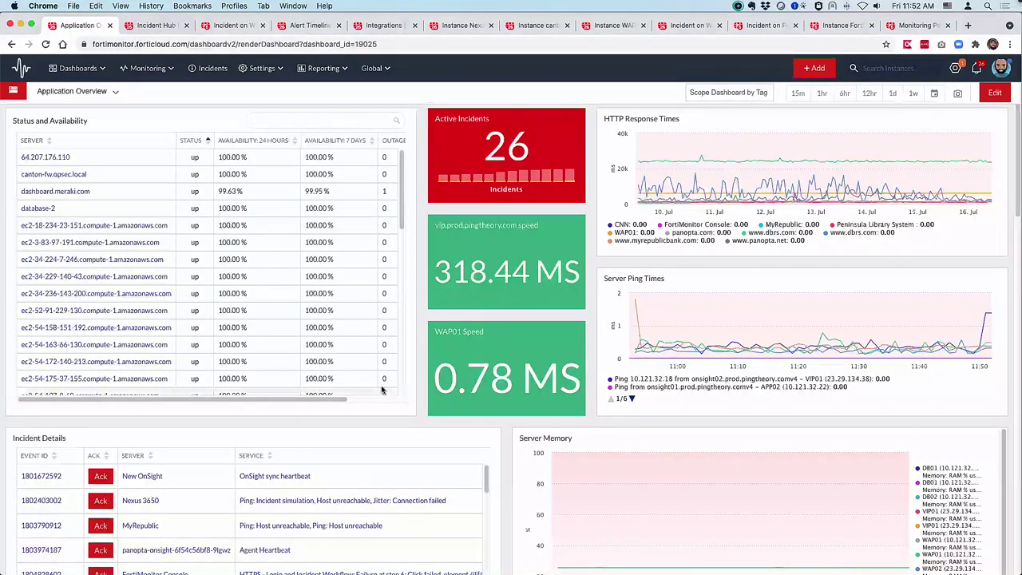
{"action": "scroll", "coordinate": [381, 389], "scroll_direction": "down", "scroll_amount": 10}
{"action": "scroll", "coordinate": [481, 373], "scroll_direction": "up", "scroll_amount": 5}
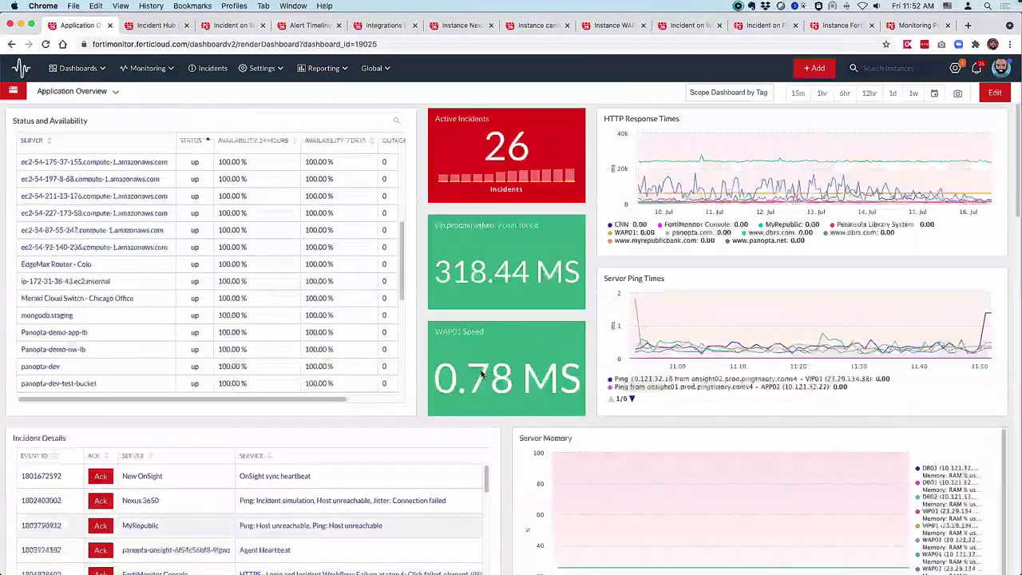
{"action": "scroll", "coordinate": [481, 373], "scroll_direction": "down", "scroll_amount": 8}
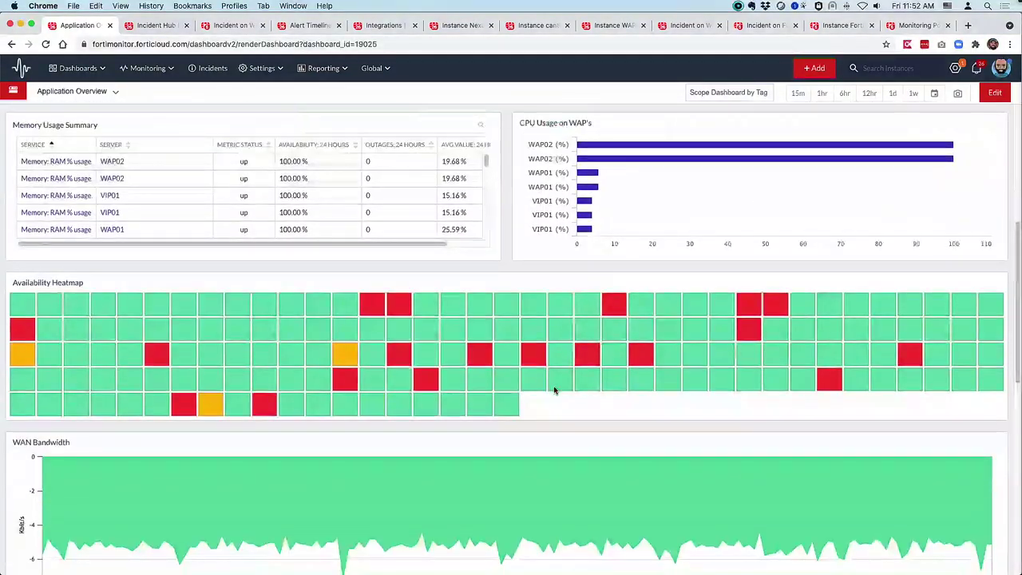
{"action": "scroll", "coordinate": [555, 389], "scroll_direction": "down", "scroll_amount": 15}
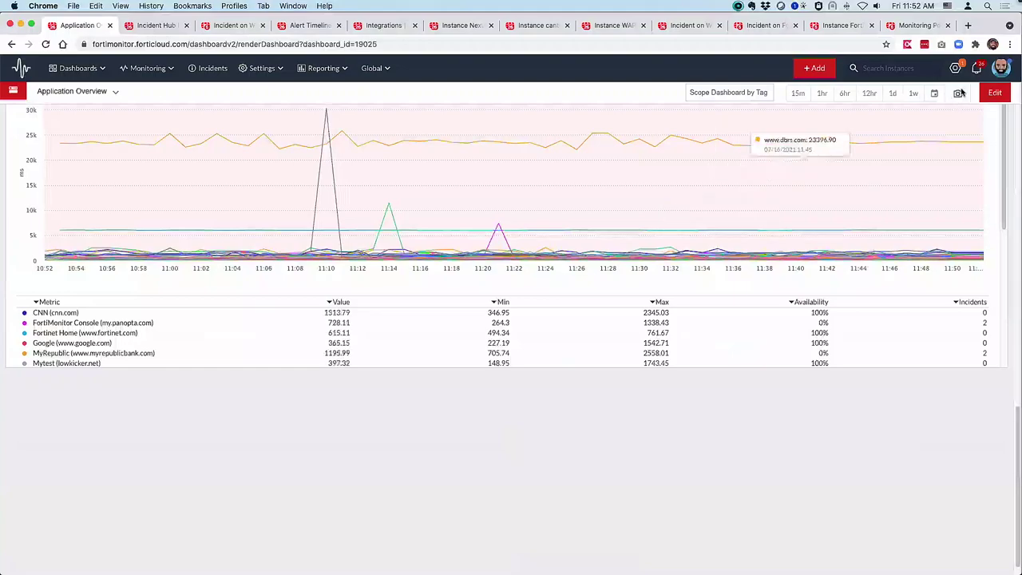
Step: In dashboard edit mode, add a widget and pick Instance Summary by searching 'summ'
{"action": "left_click", "coordinate": [995, 92]}
{"action": "scroll", "coordinate": [639, 239], "scroll_direction": "down", "scroll_amount": 5}
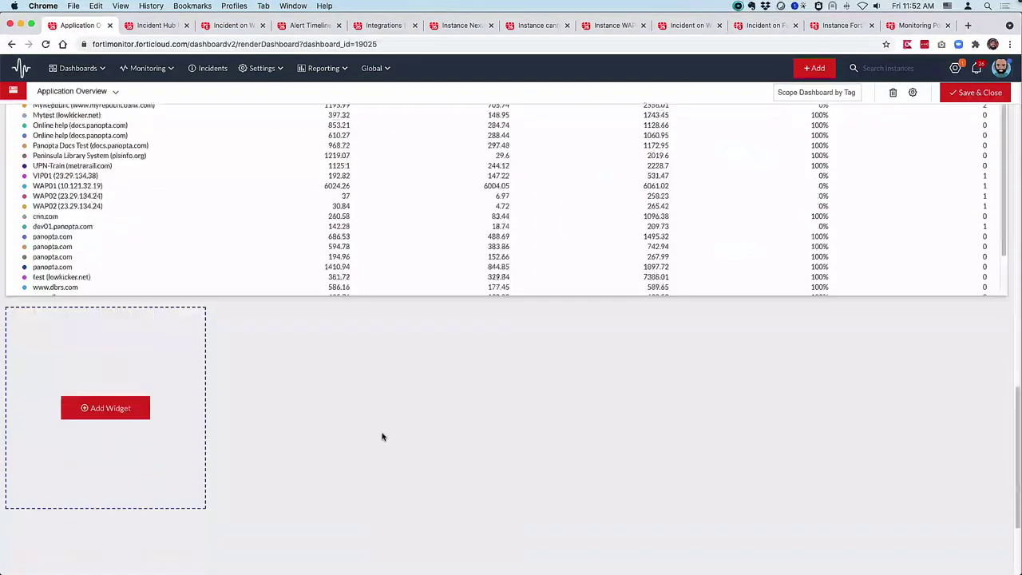
{"action": "scroll", "coordinate": [319, 415], "scroll_direction": "down", "scroll_amount": 2}
{"action": "left_click", "coordinate": [107, 346]}
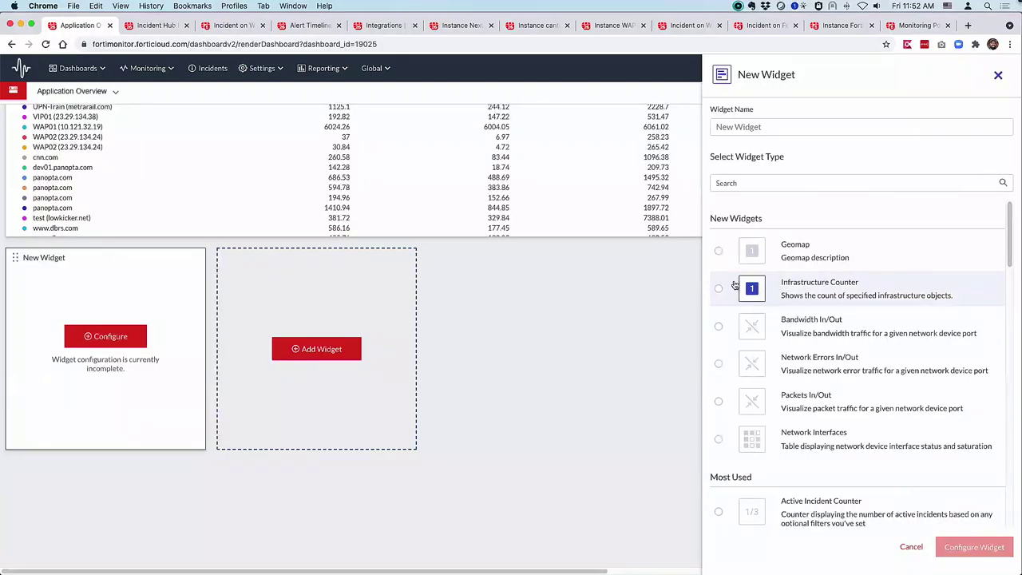
{"action": "scroll", "coordinate": [735, 285], "scroll_direction": "down", "scroll_amount": 10}
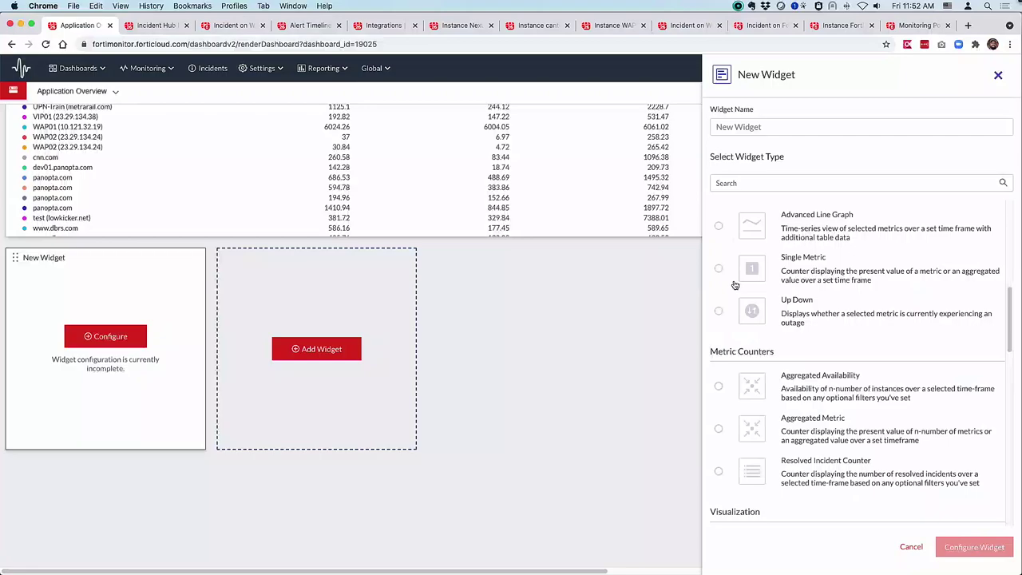
{"action": "scroll", "coordinate": [734, 285], "scroll_direction": "down", "scroll_amount": 3}
{"action": "left_click", "coordinate": [757, 183]}
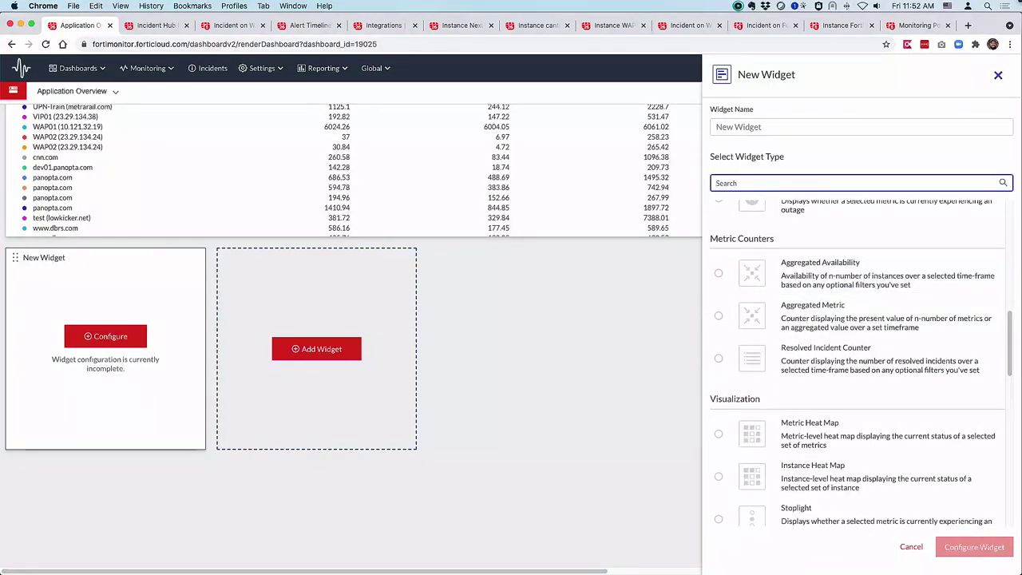
{"action": "type", "text": "summ"}
{"action": "left_click", "coordinate": [775, 212]}
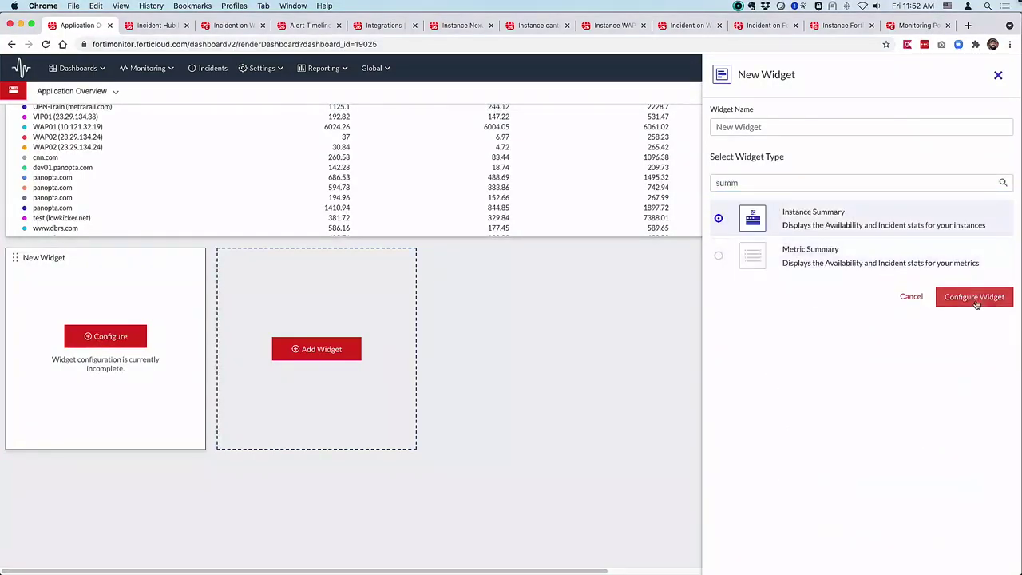
Step: Configure the Instance Summary table and widen it to show status, availability and outage columns
{"action": "left_click", "coordinate": [976, 306]}
{"action": "scroll", "coordinate": [204, 427], "scroll_direction": "down", "scroll_amount": 2}
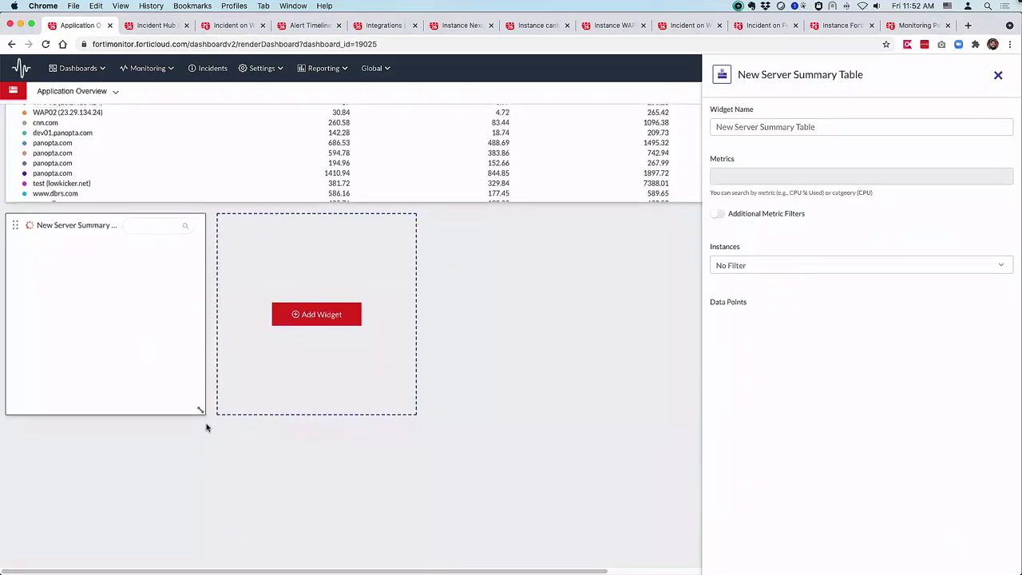
{"action": "left_click_drag", "start_coordinate": [202, 412], "coordinate": [701, 557]}
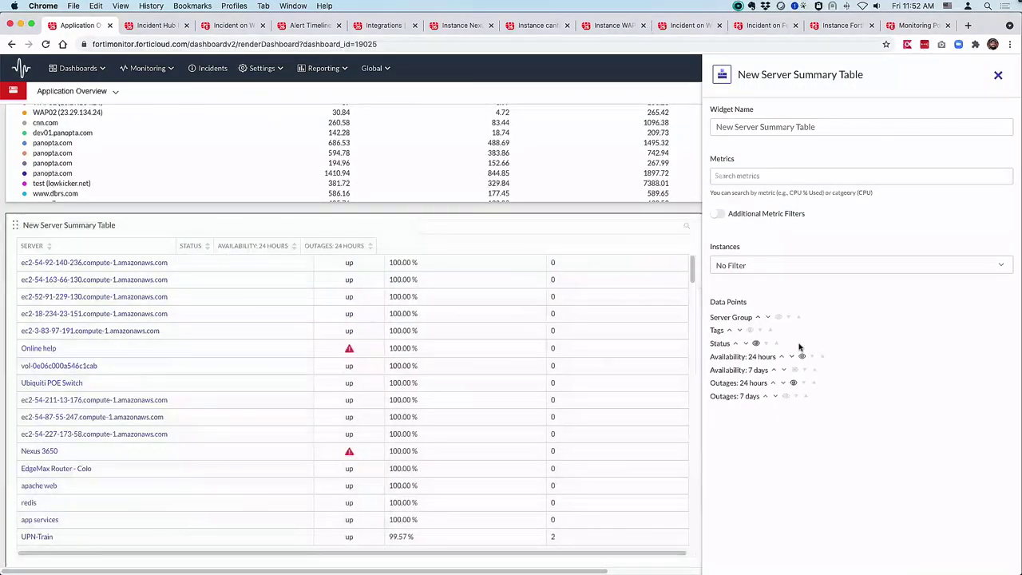
{"action": "left_click", "coordinate": [999, 76]}
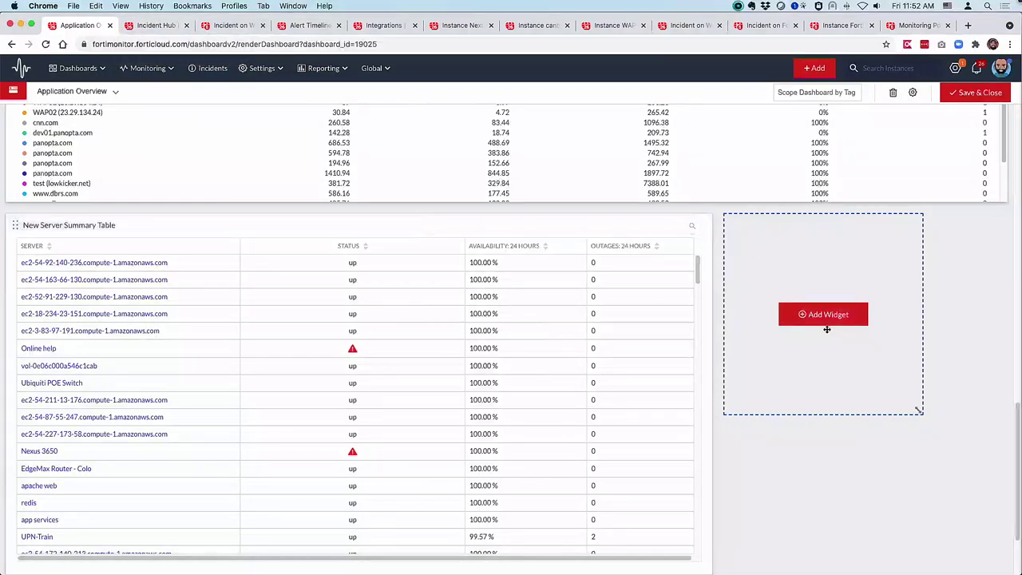
Step: Scroll to the top of the Application Overview dashboard, showing active incidents and response-time widgets
{"action": "scroll", "coordinate": [796, 335], "scroll_direction": "up", "scroll_amount": 5}
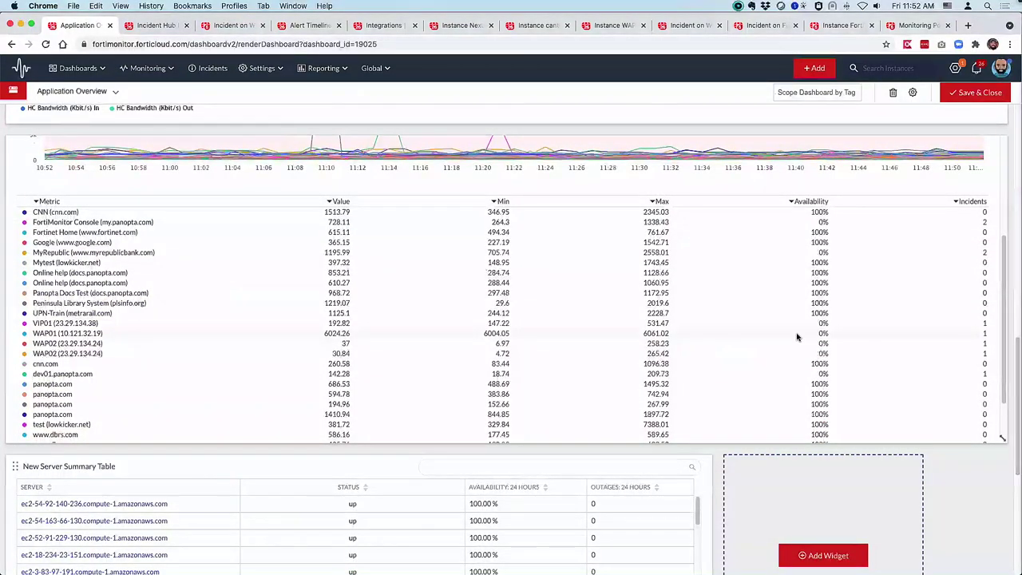
{"action": "scroll", "coordinate": [796, 335], "scroll_direction": "up", "scroll_amount": 3}
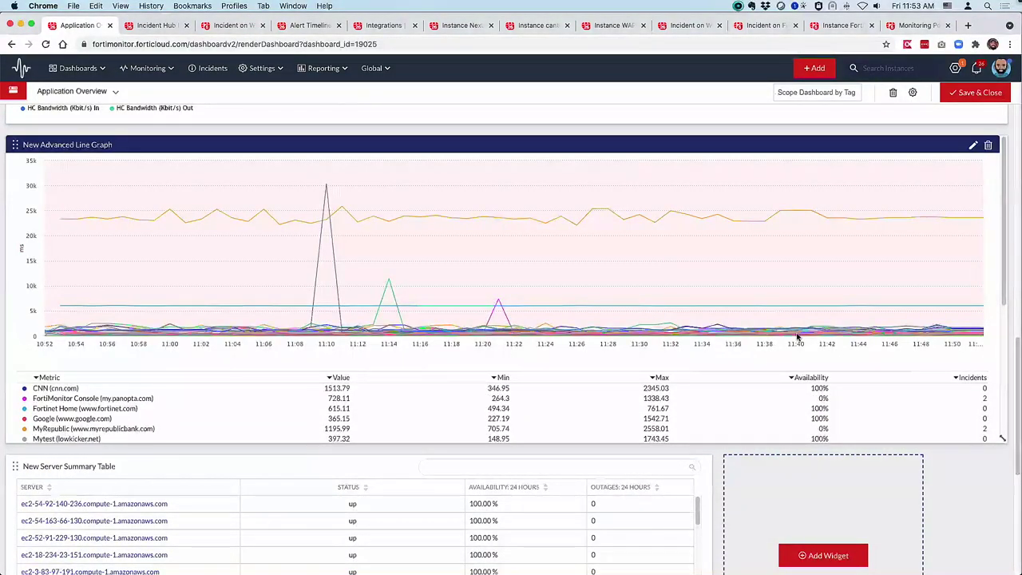
{"action": "scroll", "coordinate": [796, 335], "scroll_direction": "up", "scroll_amount": 15}
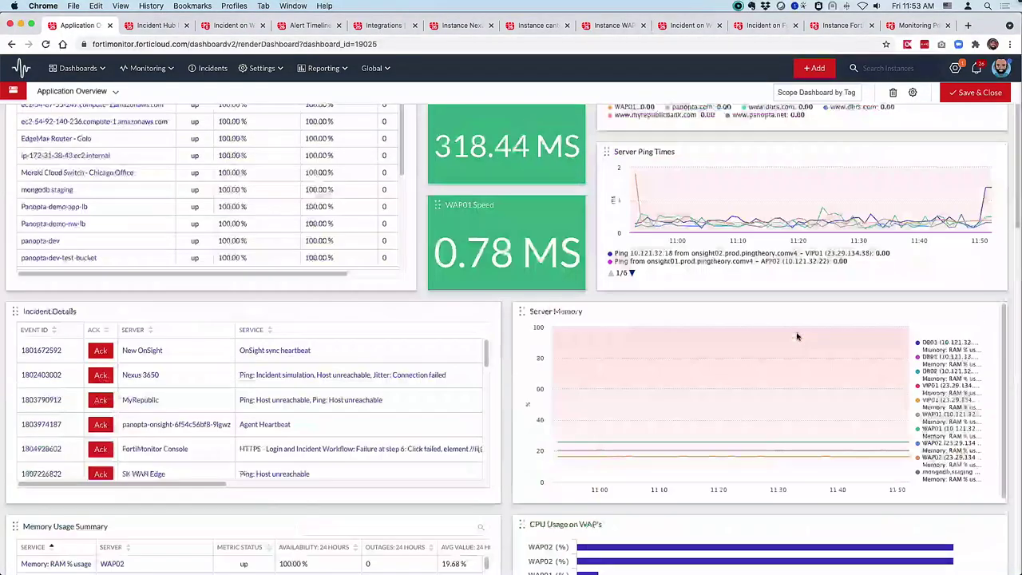
{"action": "scroll", "coordinate": [796, 335], "scroll_direction": "up", "scroll_amount": 3}
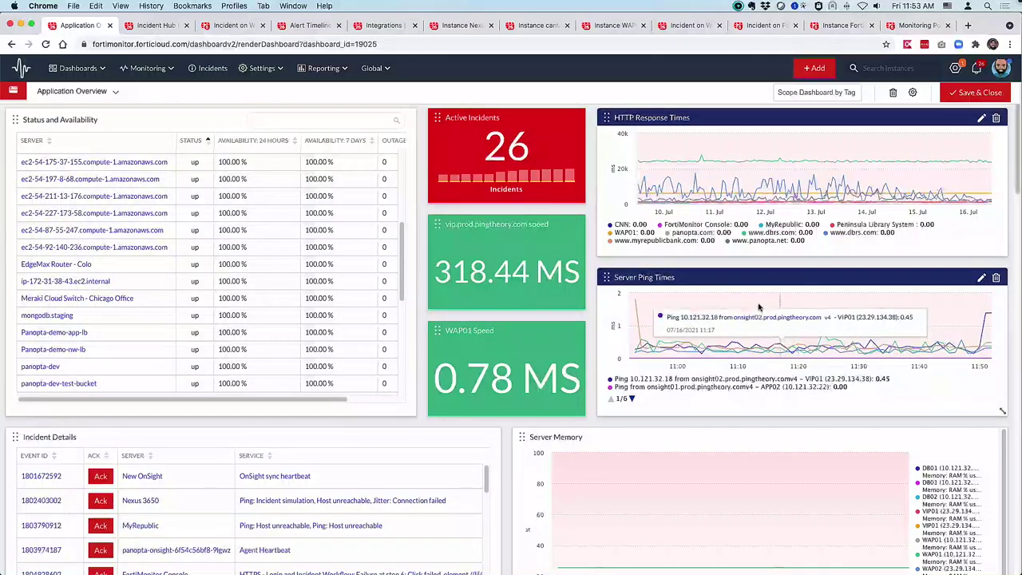
Step: Switch to the Incident Hub showing 26 active incidents (23 critical, 3 warning)
{"action": "left_click", "coordinate": [138, 27]}
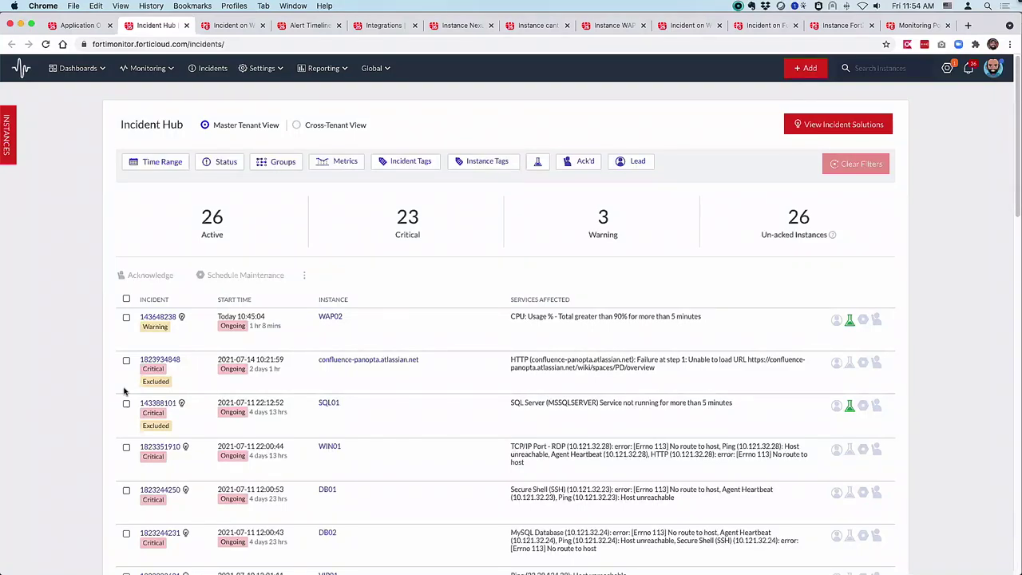
{"action": "scroll", "coordinate": [205, 348], "scroll_direction": "down", "scroll_amount": 1}
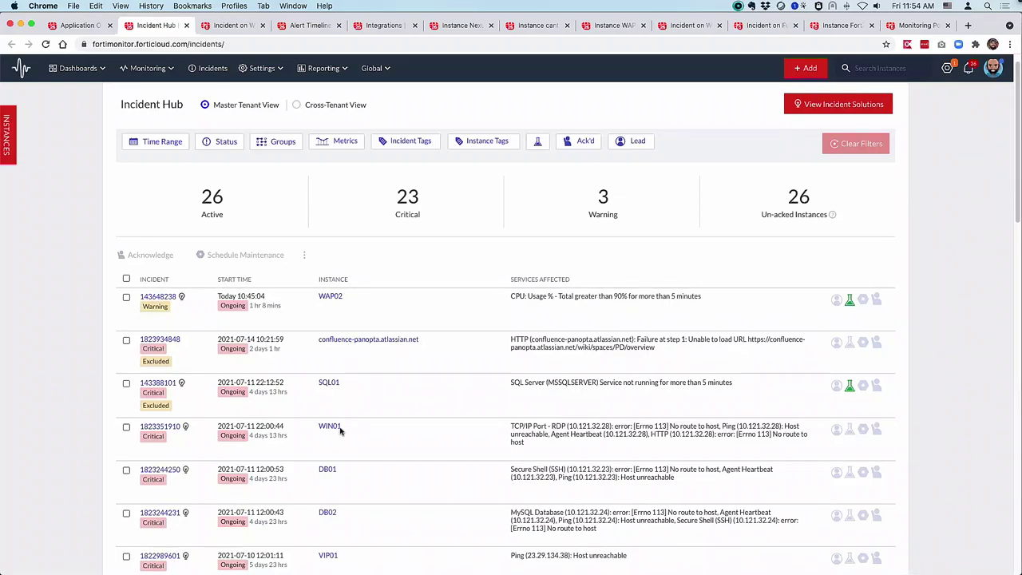
{"action": "scroll", "coordinate": [344, 439], "scroll_direction": "down", "scroll_amount": 1}
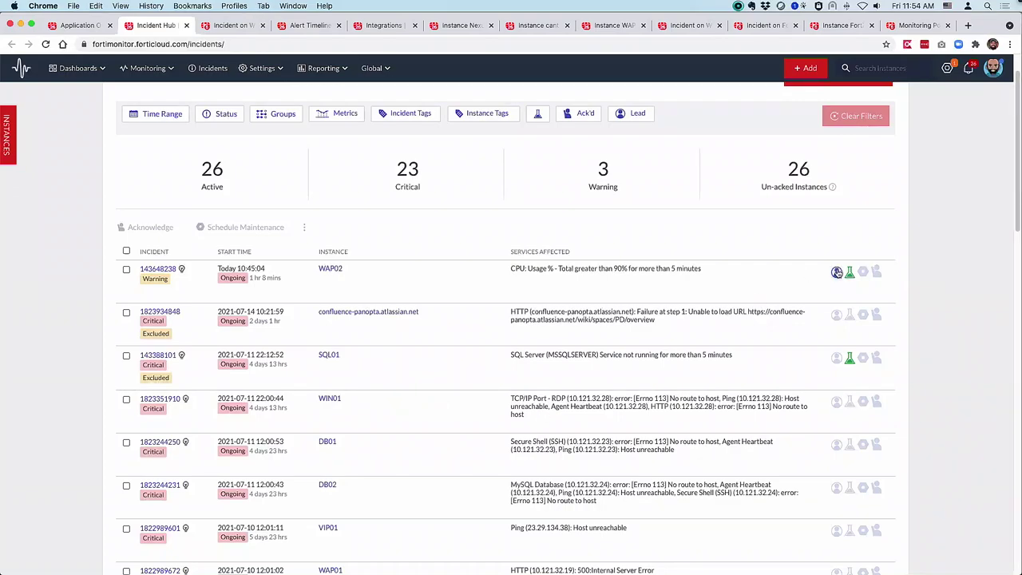
{"action": "left_click", "coordinate": [837, 273]}
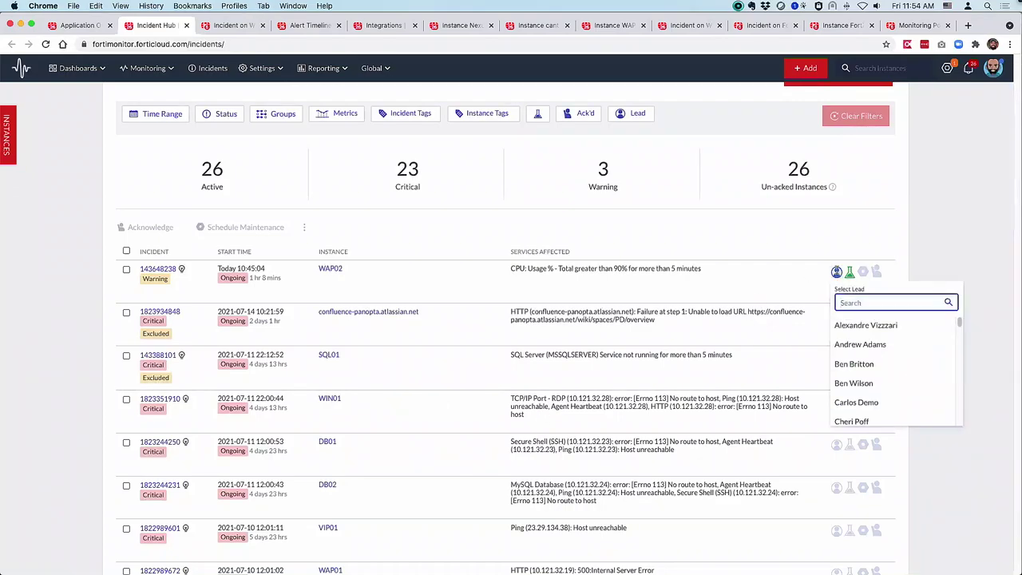
{"action": "left_click", "coordinate": [858, 402]}
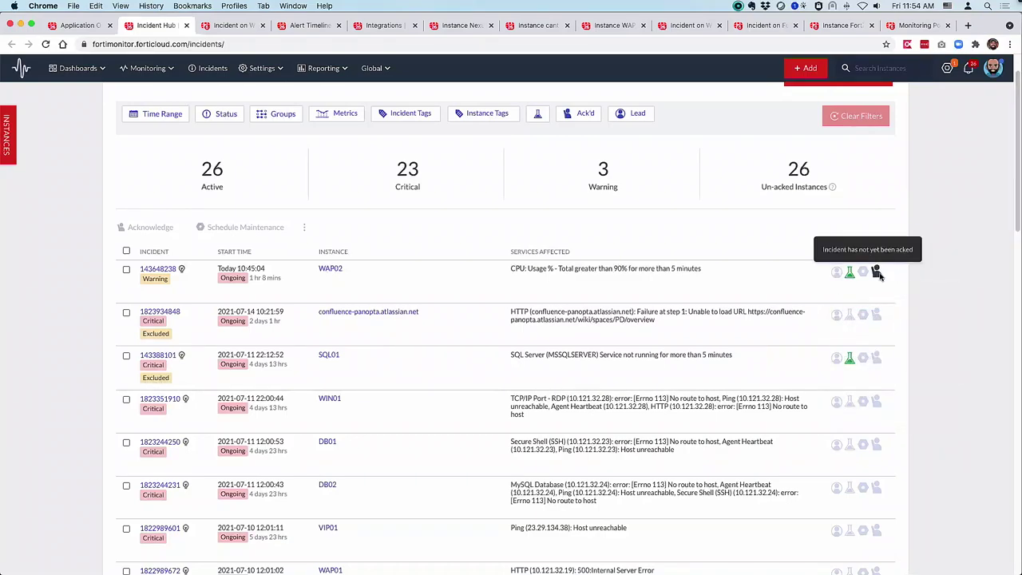
{"action": "left_click", "coordinate": [877, 273]}
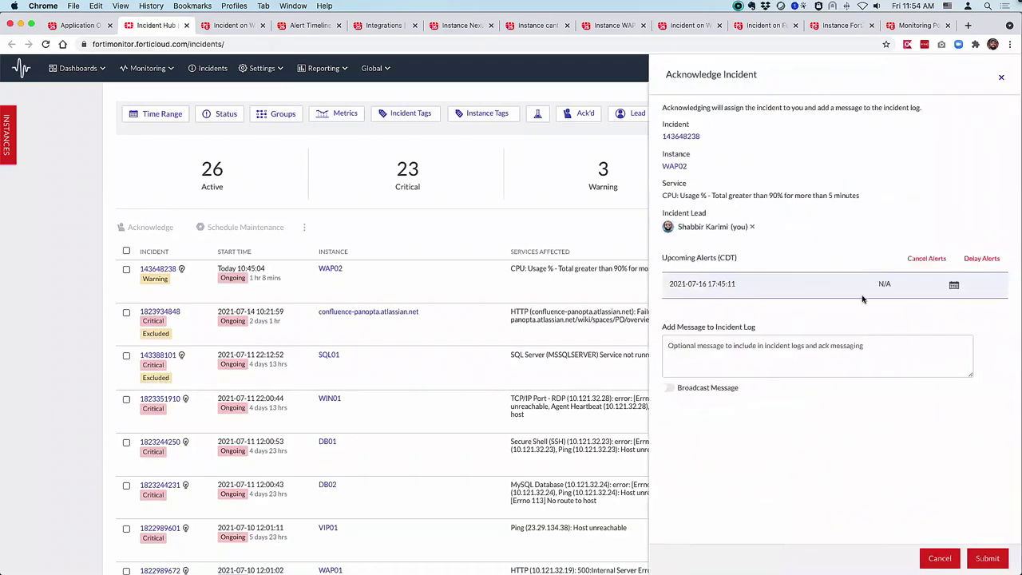
{"action": "left_click", "coordinate": [740, 360]}
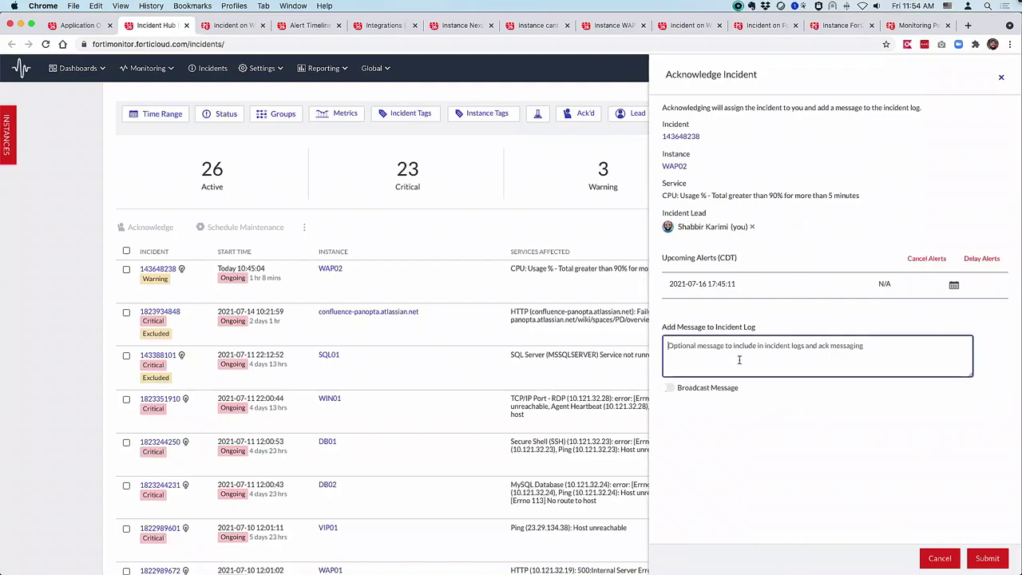
{"action": "left_click", "coordinate": [667, 388]}
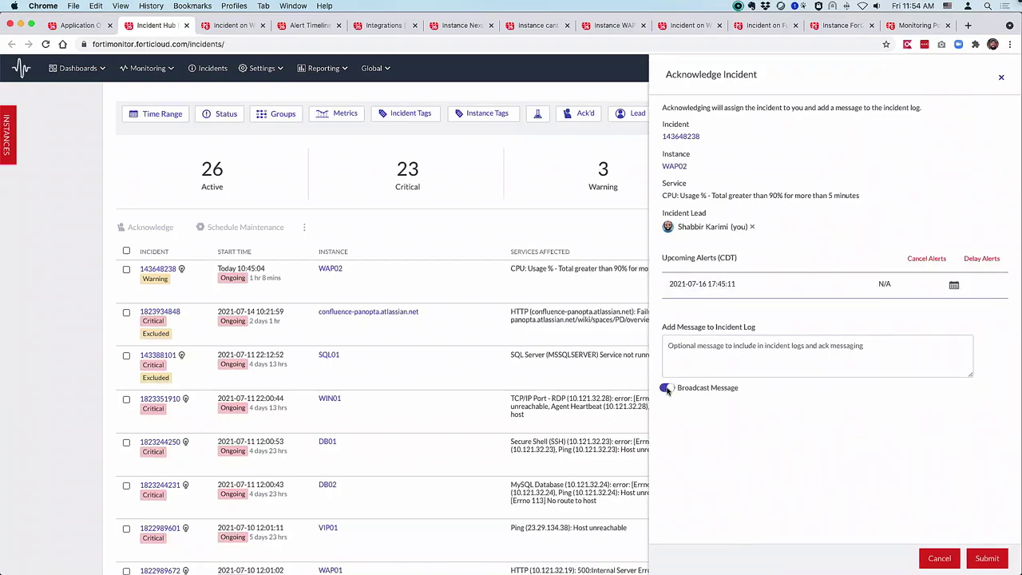
{"action": "left_click", "coordinate": [667, 388]}
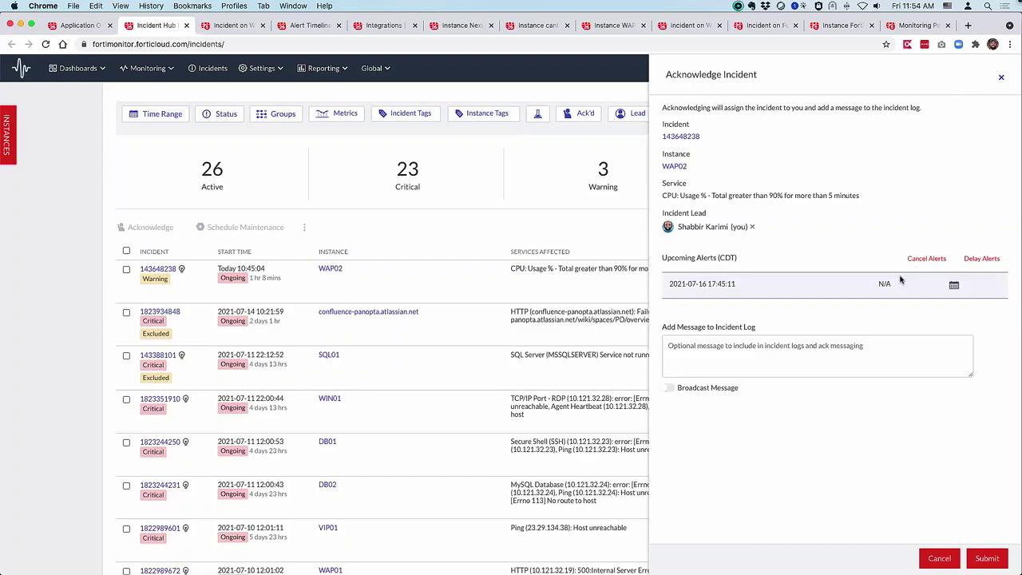
{"action": "left_click", "coordinate": [1002, 80]}
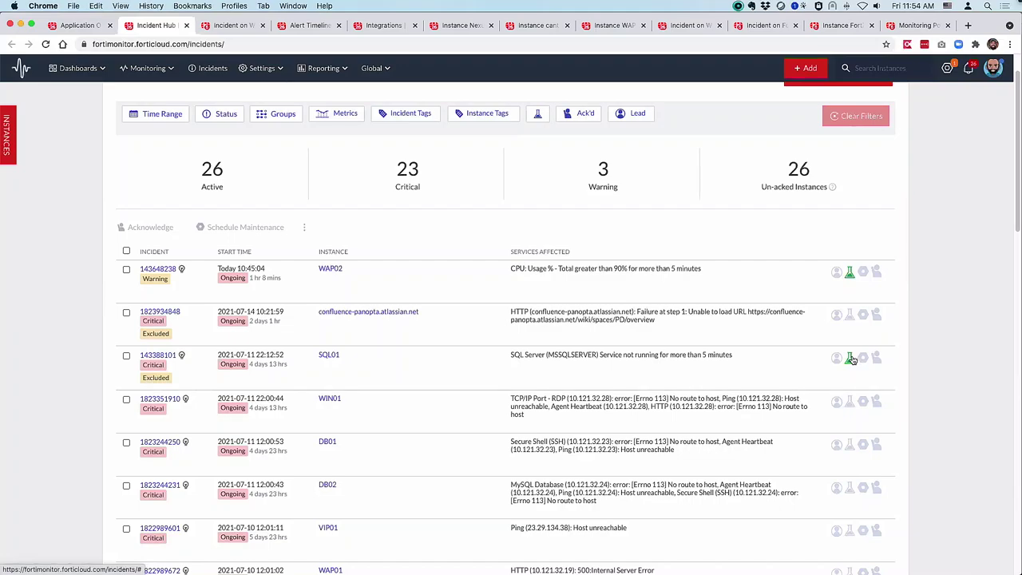
Step: Dismiss the WAP02 maintenance options and filter the Incident Hub by Resolved status
{"action": "left_click", "coordinate": [863, 271]}
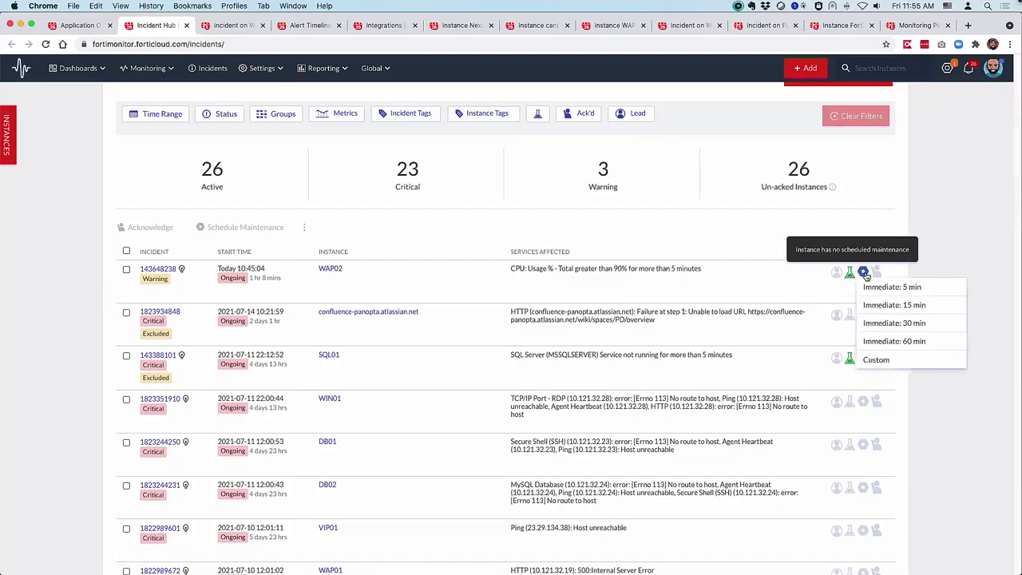
{"action": "left_click", "coordinate": [879, 323]}
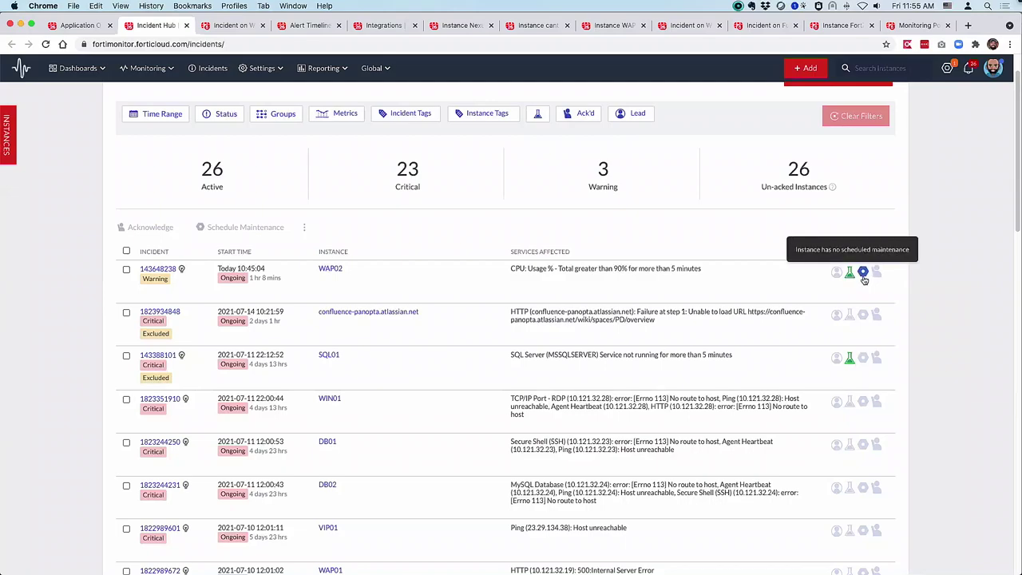
{"action": "scroll", "coordinate": [209, 134], "scroll_direction": "up", "scroll_amount": 1}
{"action": "left_click", "coordinate": [224, 154]}
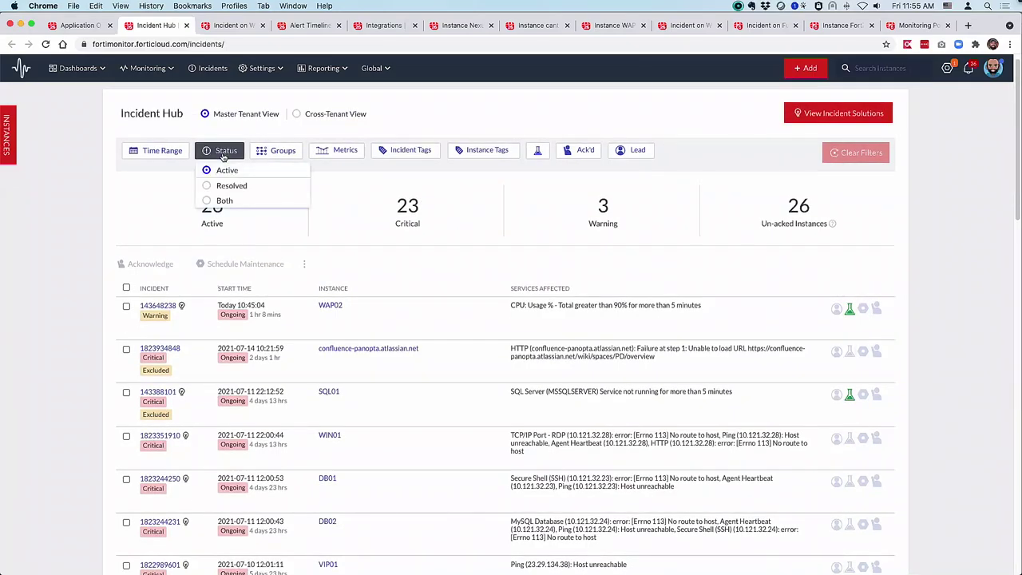
{"action": "left_click", "coordinate": [224, 186]}
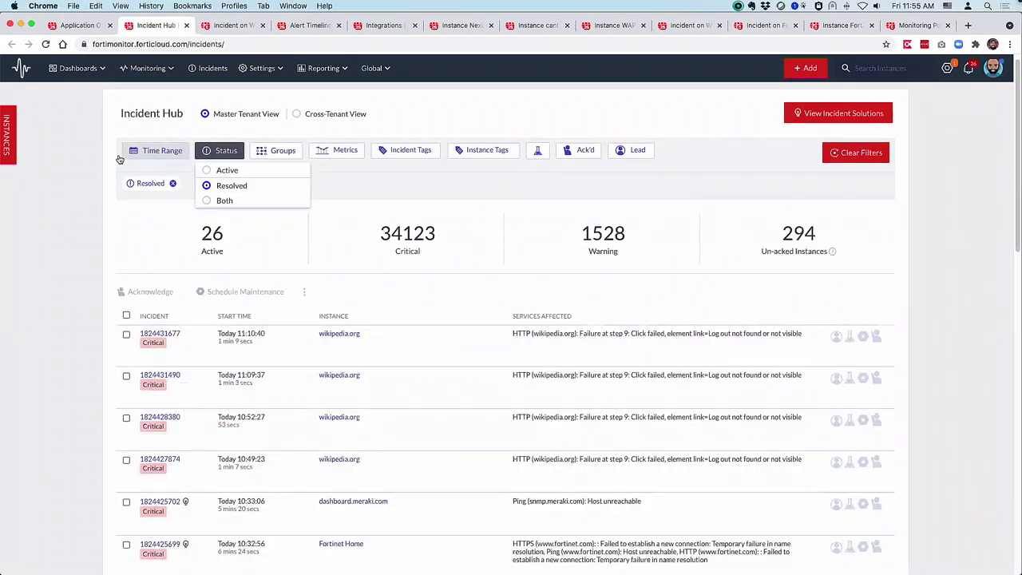
Step: Browse the Time Range, Groups and Lead filter options, then open the WAP02 incident
{"action": "left_click", "coordinate": [150, 151]}
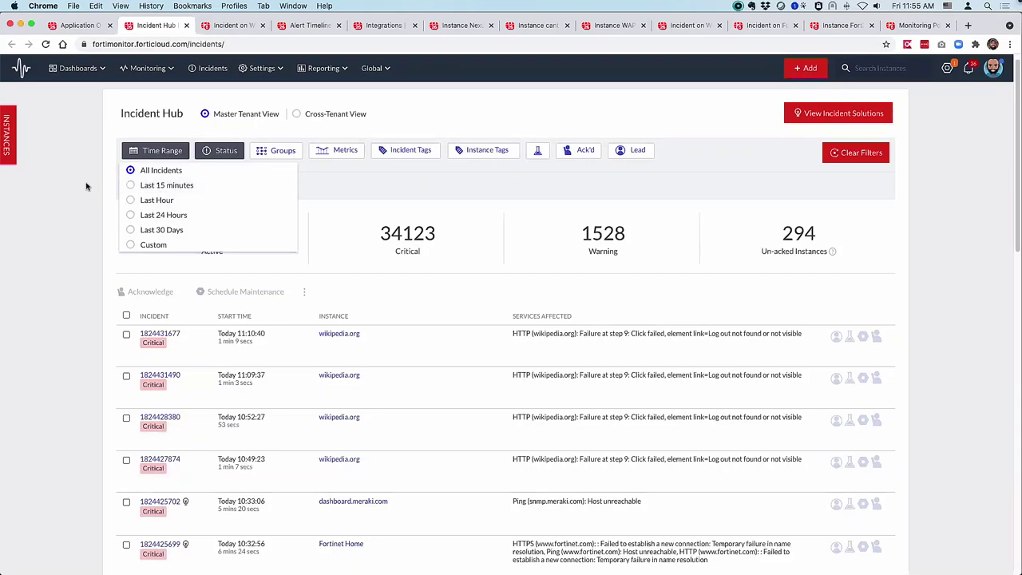
{"action": "left_click", "coordinate": [274, 151]}
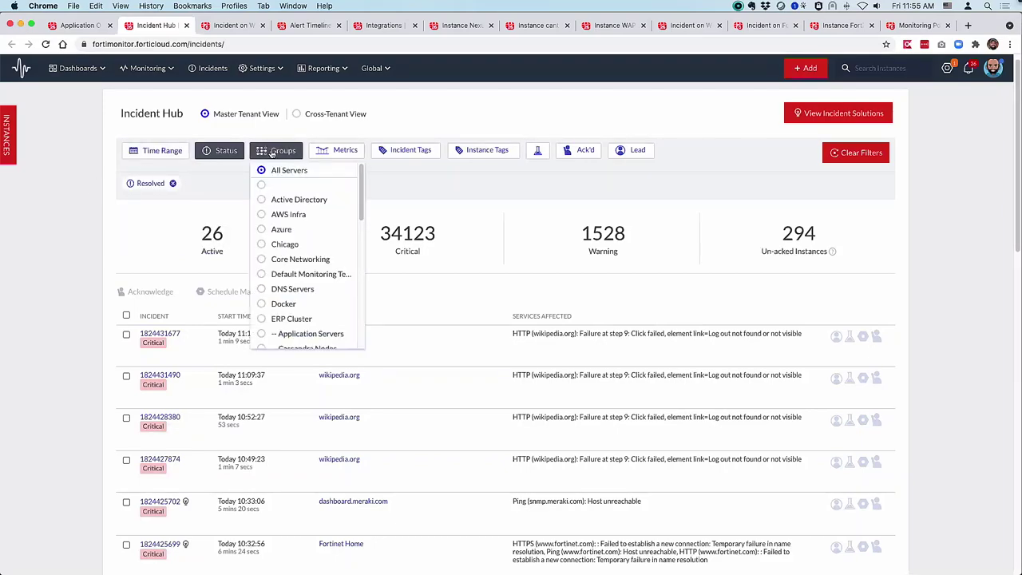
{"action": "left_click", "coordinate": [430, 155]}
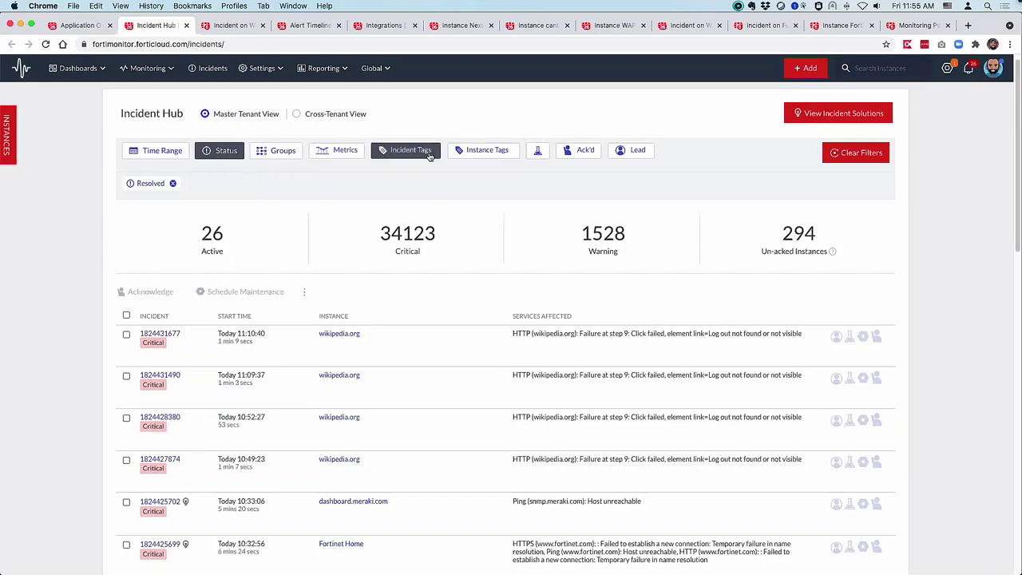
{"action": "left_click", "coordinate": [630, 151]}
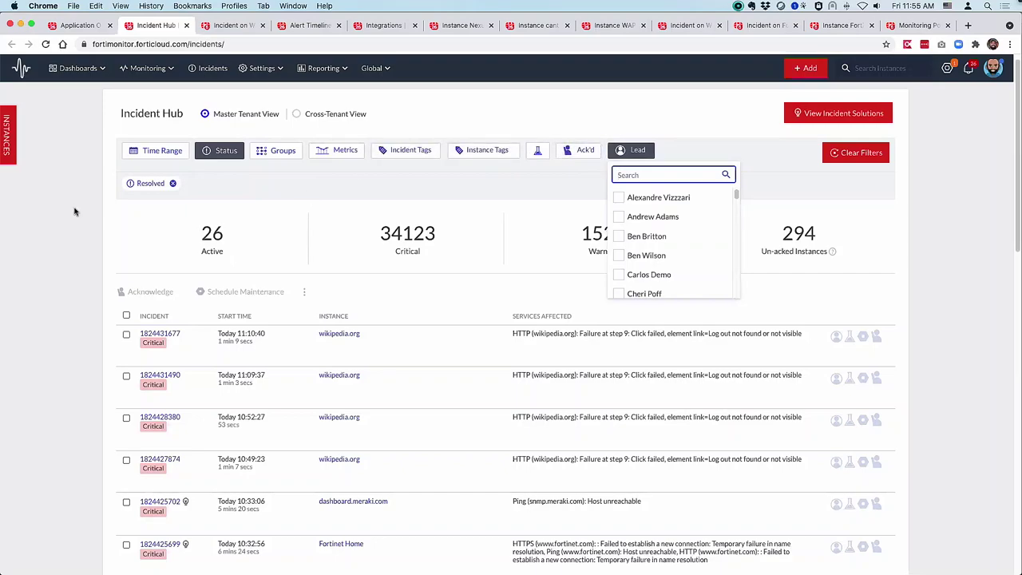
{"action": "left_click", "coordinate": [95, 196]}
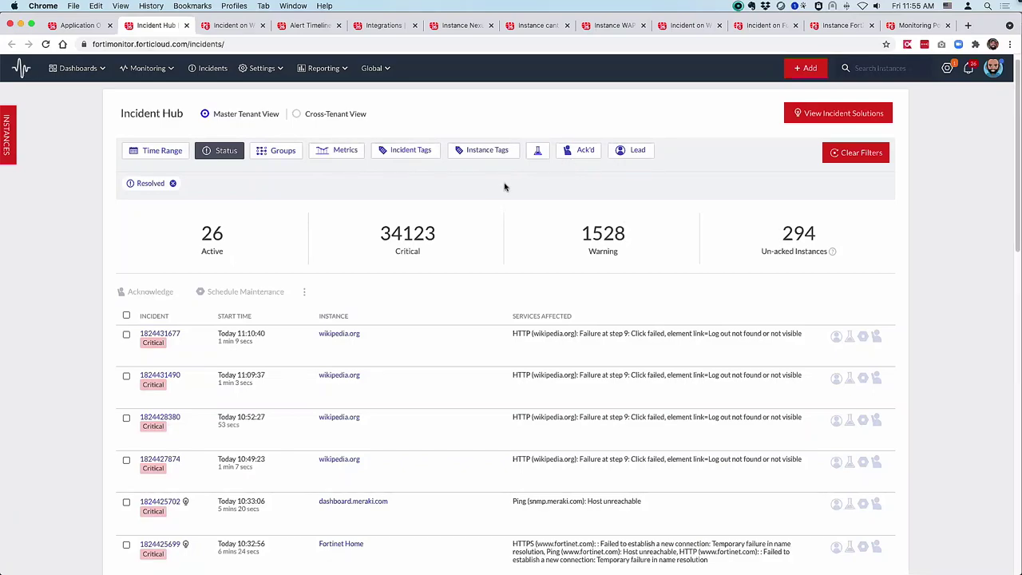
{"action": "left_click", "coordinate": [236, 29]}
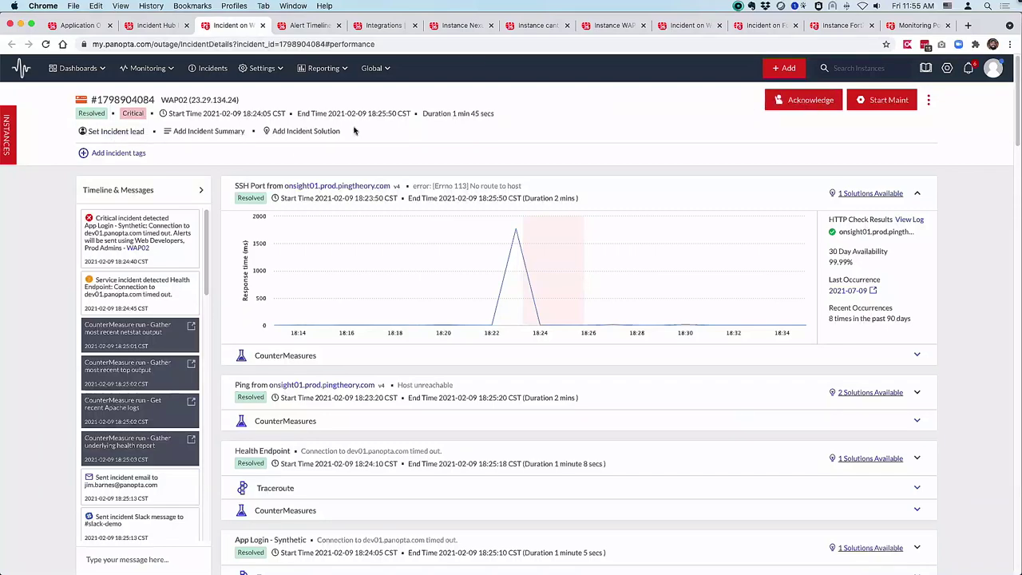
Step: Open the Add Incident Summary form on the WAP02 incident, then close it
{"action": "left_click", "coordinate": [206, 132]}
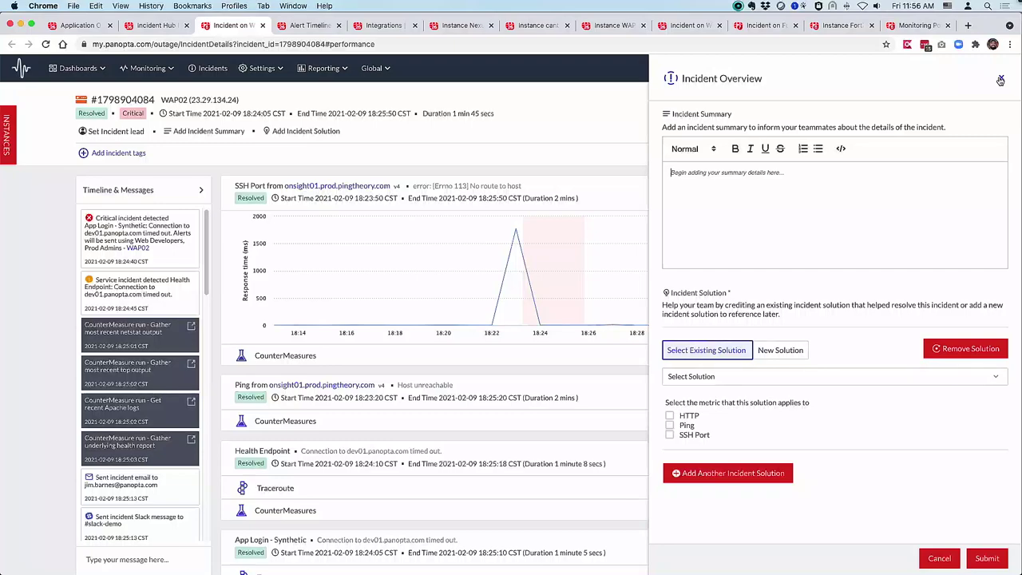
{"action": "left_click", "coordinate": [1000, 80]}
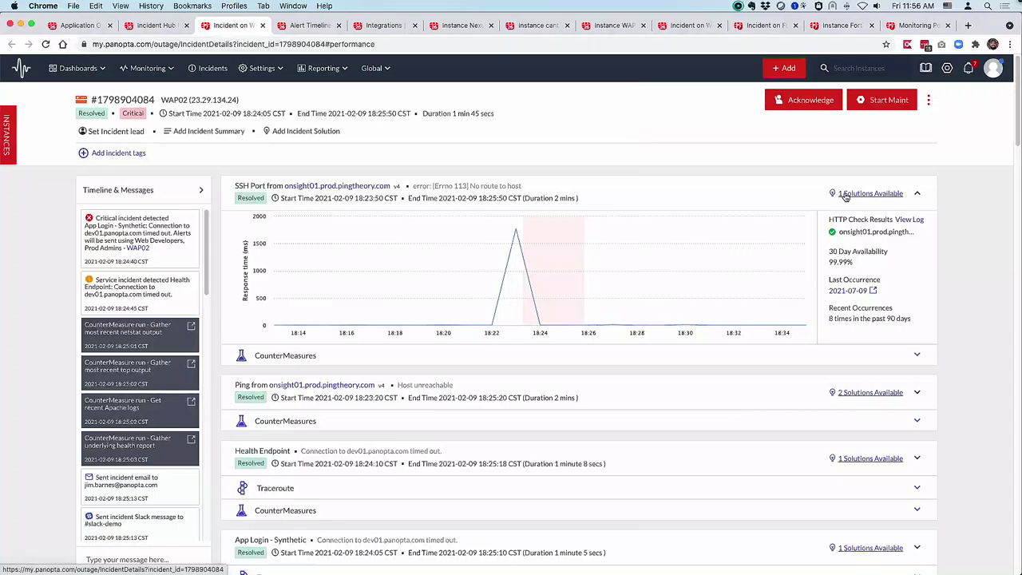
{"action": "left_click", "coordinate": [855, 394]}
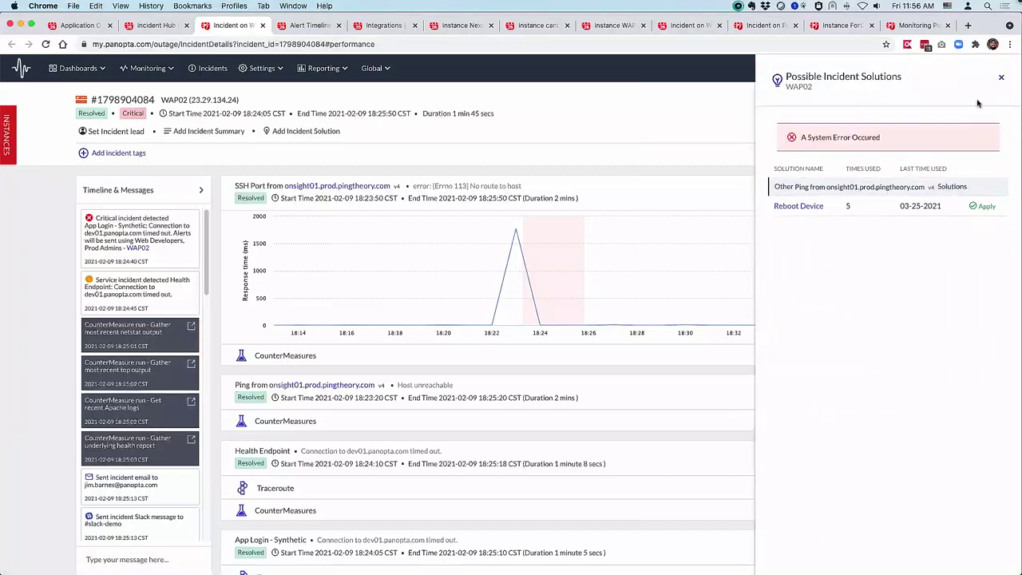
{"action": "left_click", "coordinate": [1004, 78]}
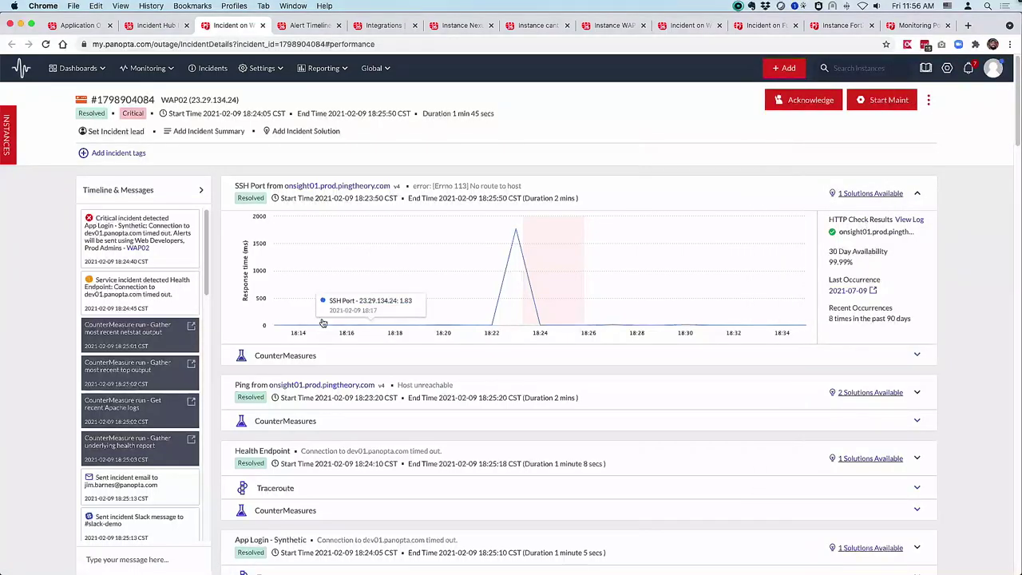
{"action": "scroll", "coordinate": [331, 356], "scroll_direction": "down", "scroll_amount": 1}
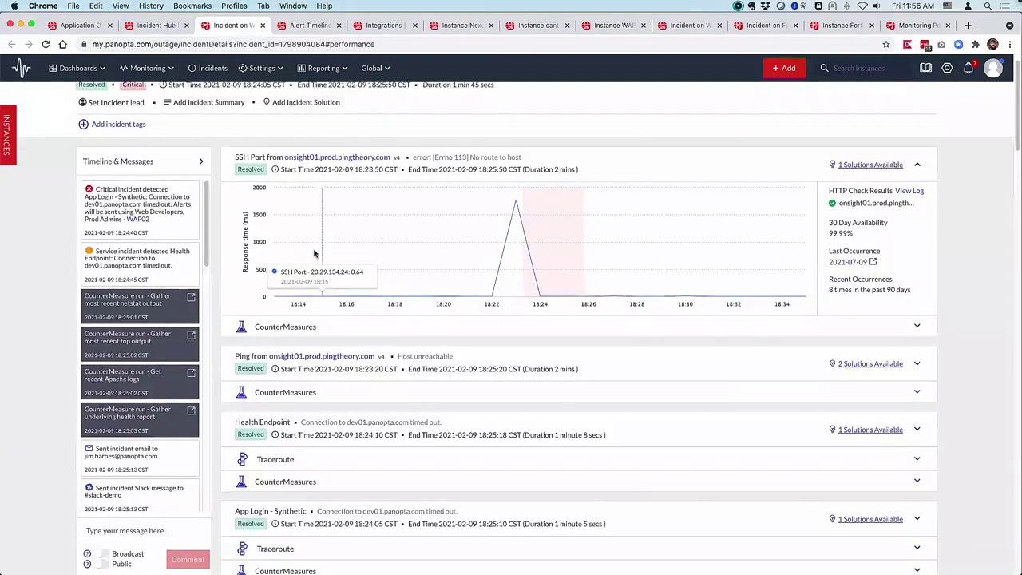
{"action": "left_click", "coordinate": [513, 360]}
{"action": "left_click", "coordinate": [513, 360]}
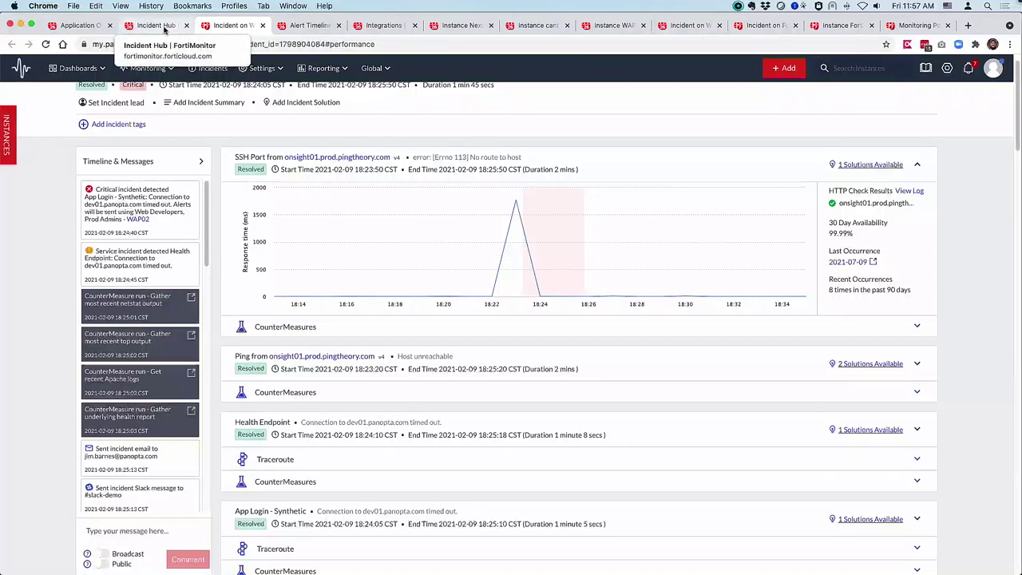
{"action": "left_click", "coordinate": [163, 28]}
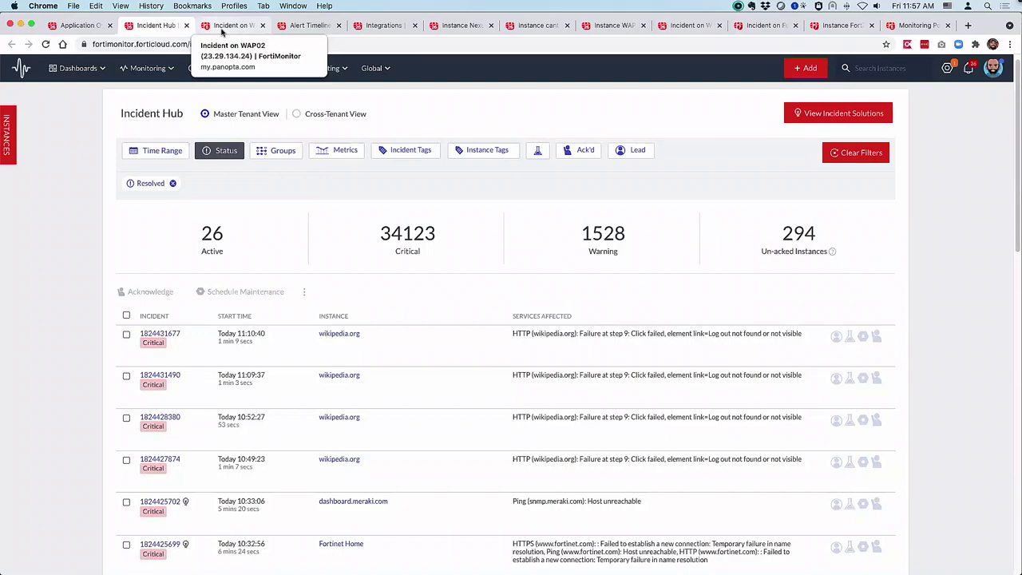
Step: Pass through the WAP02 incident and Incident Hub tabs to the Nexus 3650 device page
{"action": "left_click", "coordinate": [224, 26]}
{"action": "left_click", "coordinate": [162, 32]}
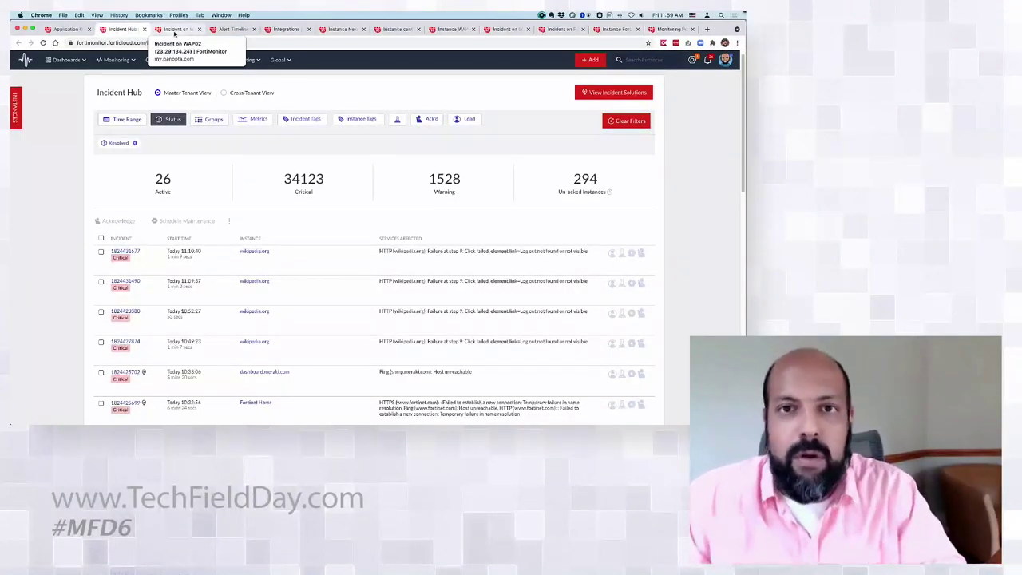
{"action": "left_click", "coordinate": [340, 30]}
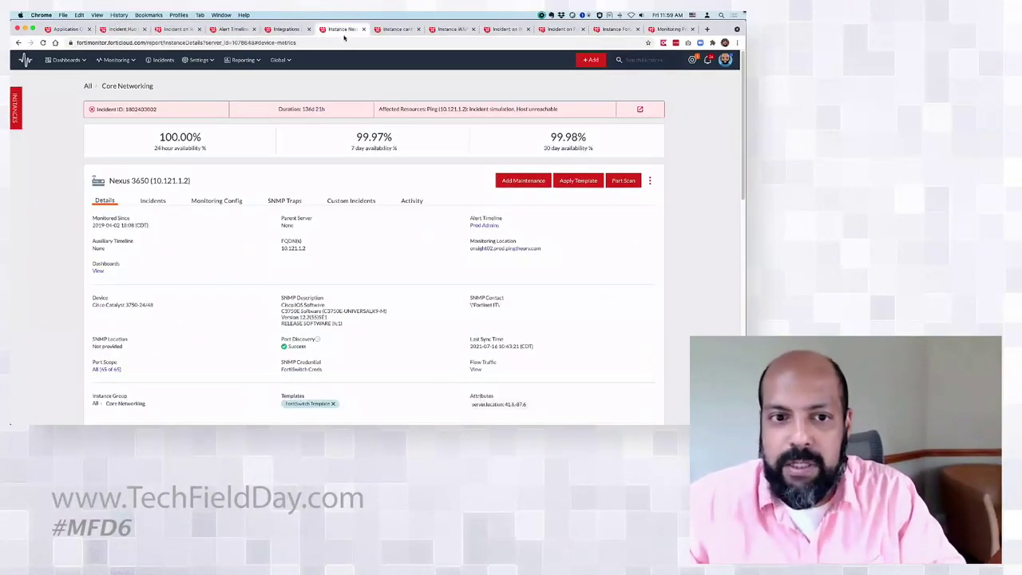
{"action": "left_click", "coordinate": [394, 29]}
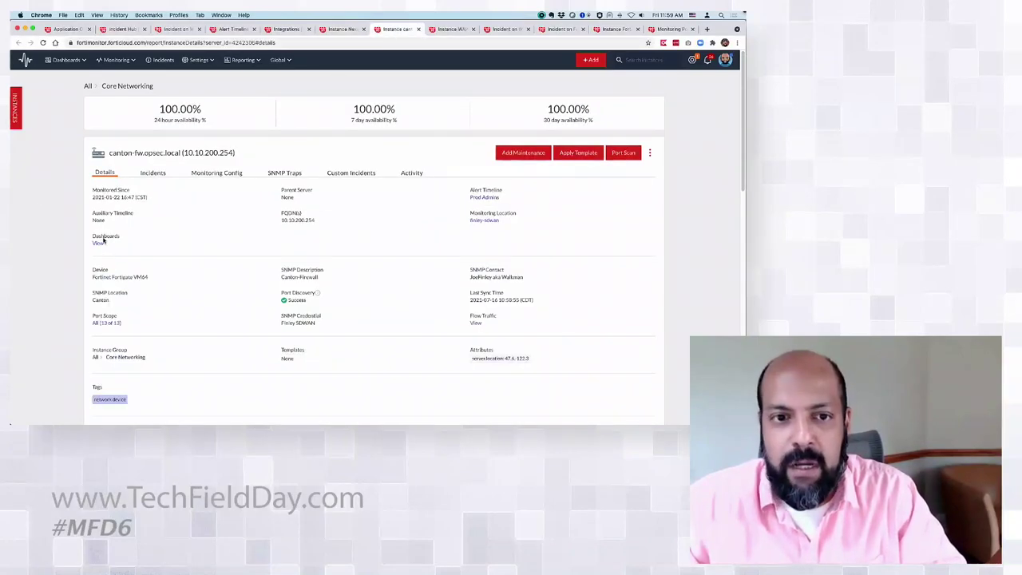
{"action": "scroll", "coordinate": [55, 176], "scroll_direction": "down", "scroll_amount": 3}
{"action": "scroll", "coordinate": [55, 176], "scroll_direction": "up", "scroll_amount": 3}
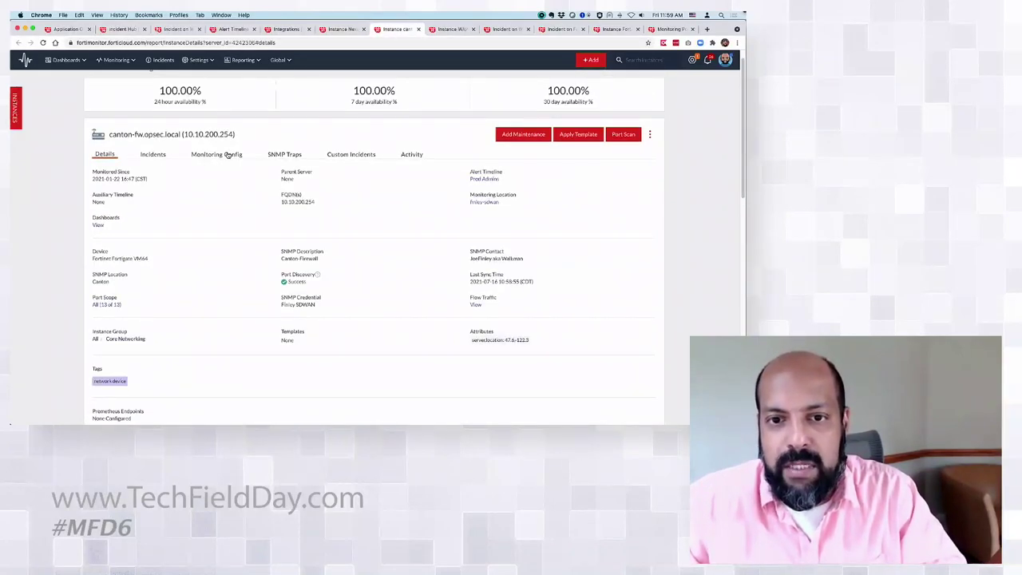
{"action": "left_click", "coordinate": [228, 154]}
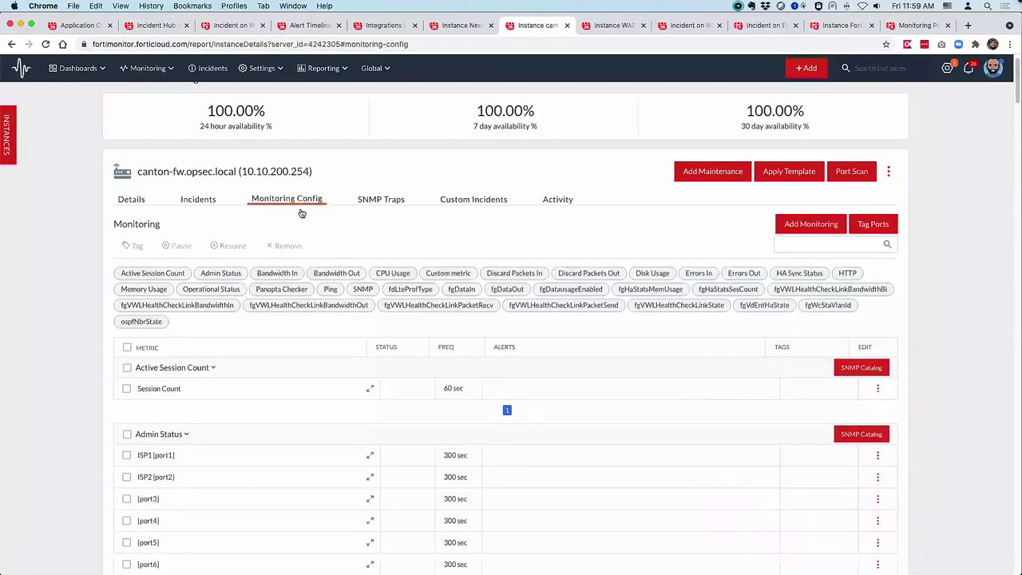
{"action": "scroll", "coordinate": [75, 285], "scroll_direction": "down", "scroll_amount": 5}
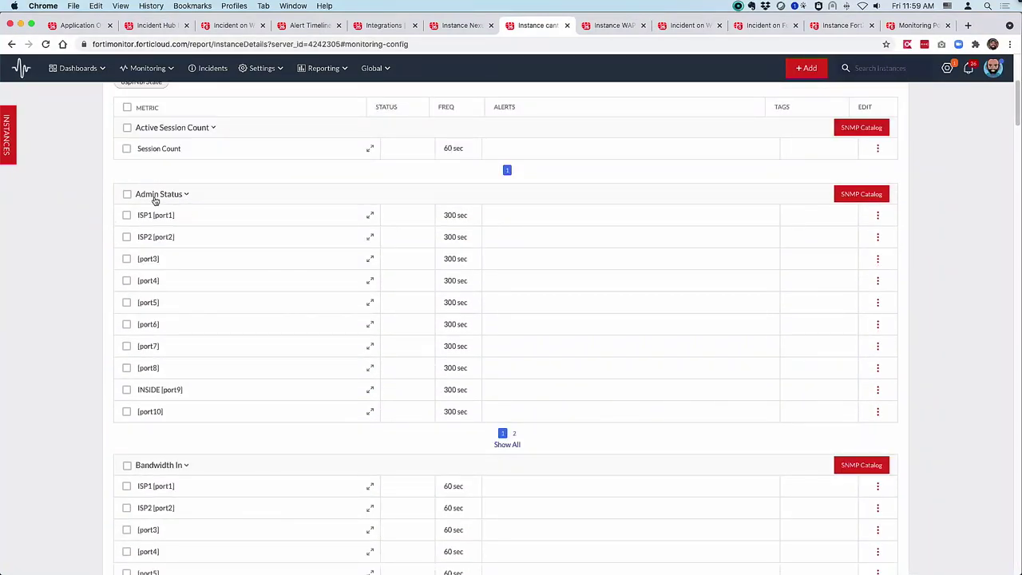
{"action": "scroll", "coordinate": [188, 319], "scroll_direction": "down", "scroll_amount": 4}
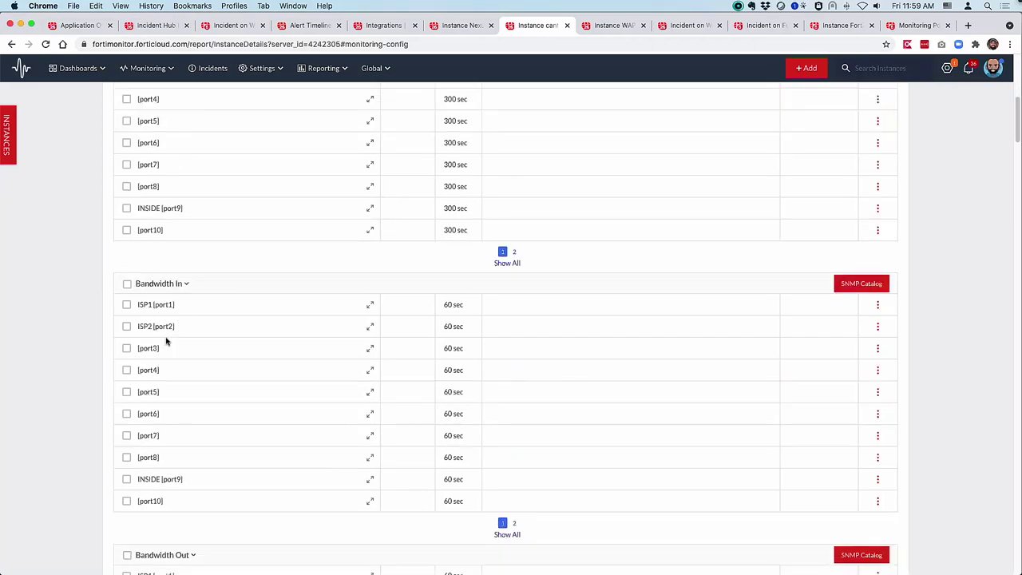
{"action": "scroll", "coordinate": [194, 351], "scroll_direction": "down", "scroll_amount": 1}
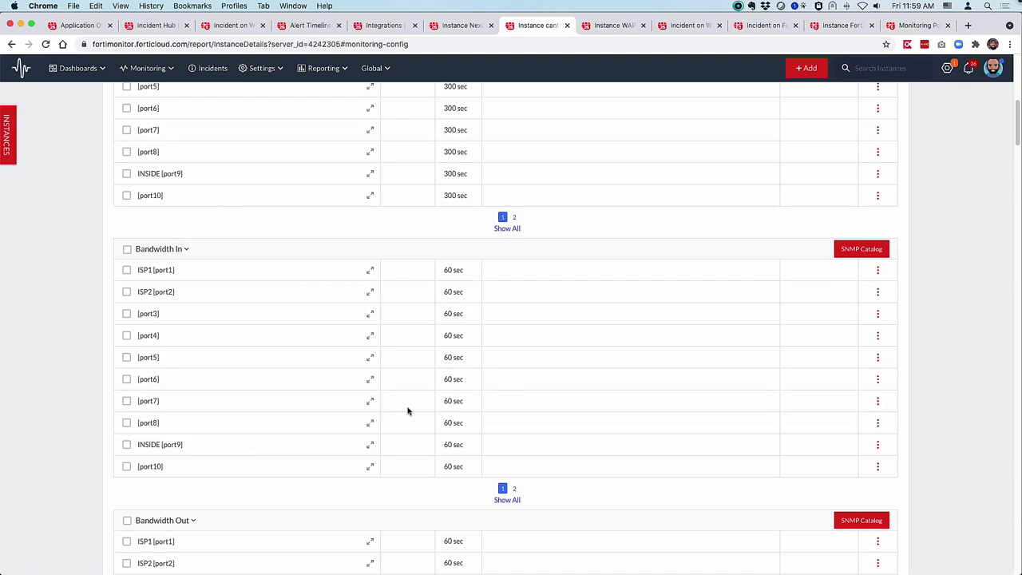
{"action": "scroll", "coordinate": [173, 361], "scroll_direction": "up", "scroll_amount": 5}
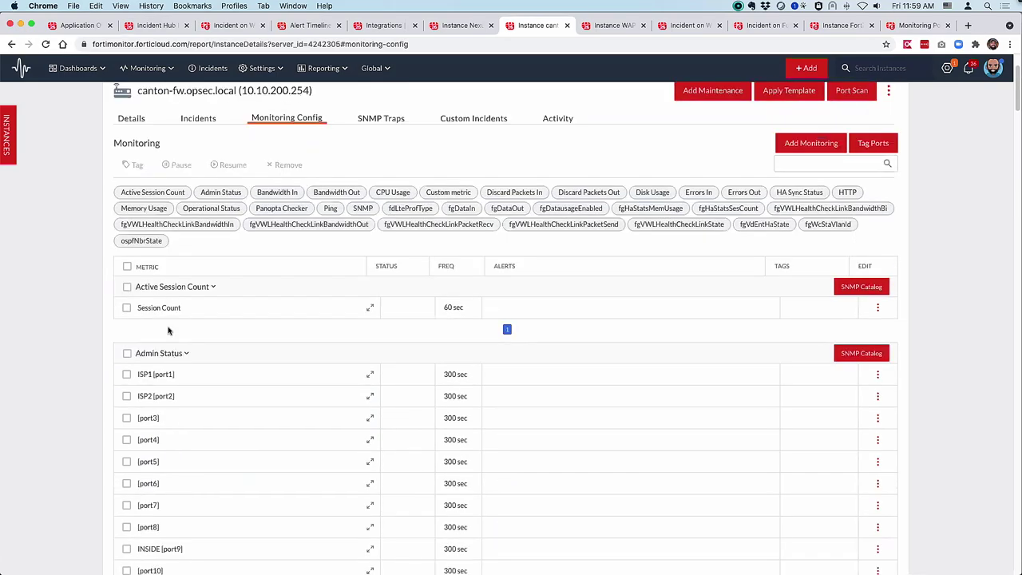
{"action": "left_click", "coordinate": [141, 119]}
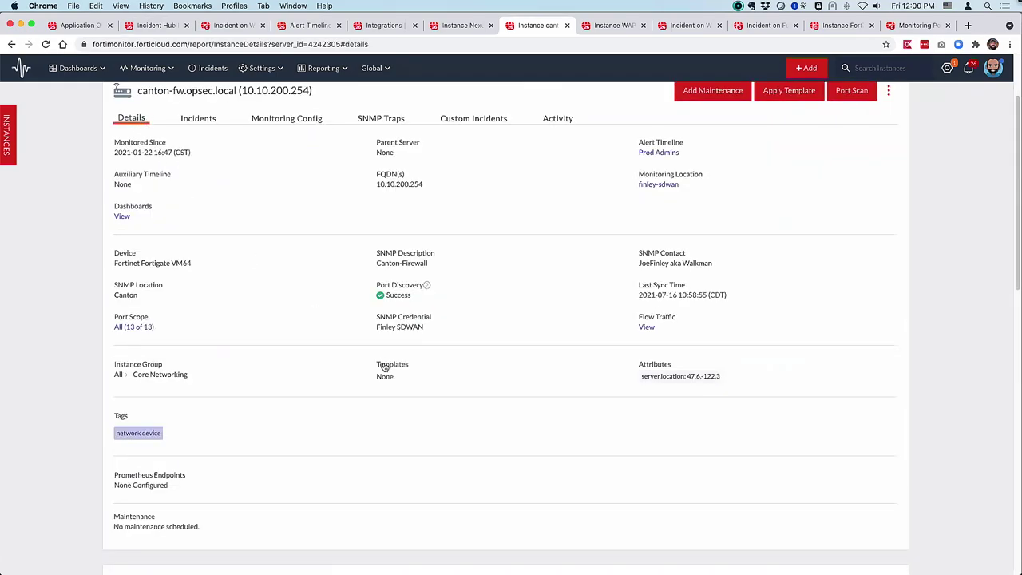
{"action": "key", "text": "ctrl+shift+Tab"}
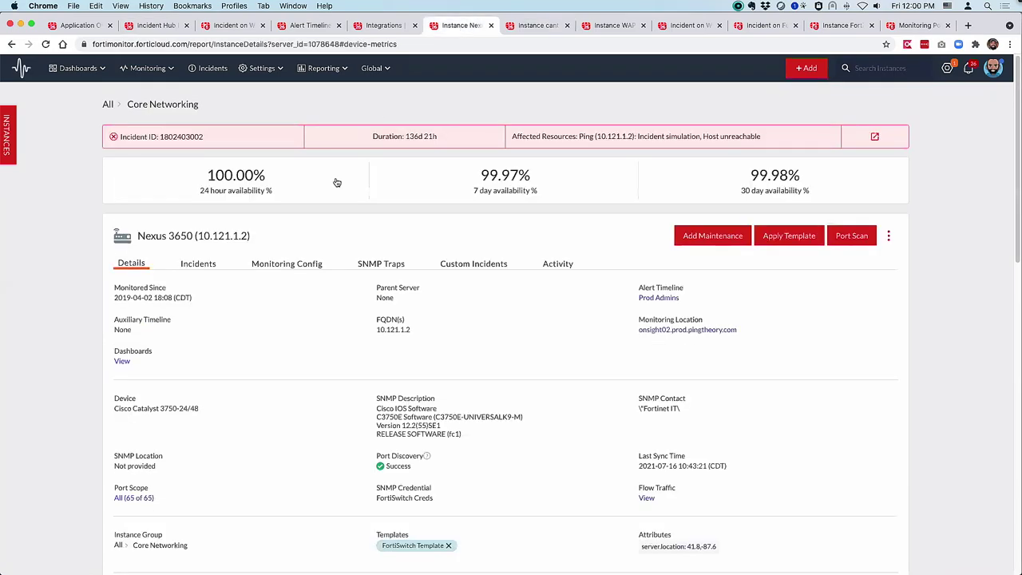
Step: Review the Nexus 3650 performance charts, then view the Network Admins alert escalation timeline
{"action": "scroll", "coordinate": [154, 281], "scroll_direction": "down", "scroll_amount": 2}
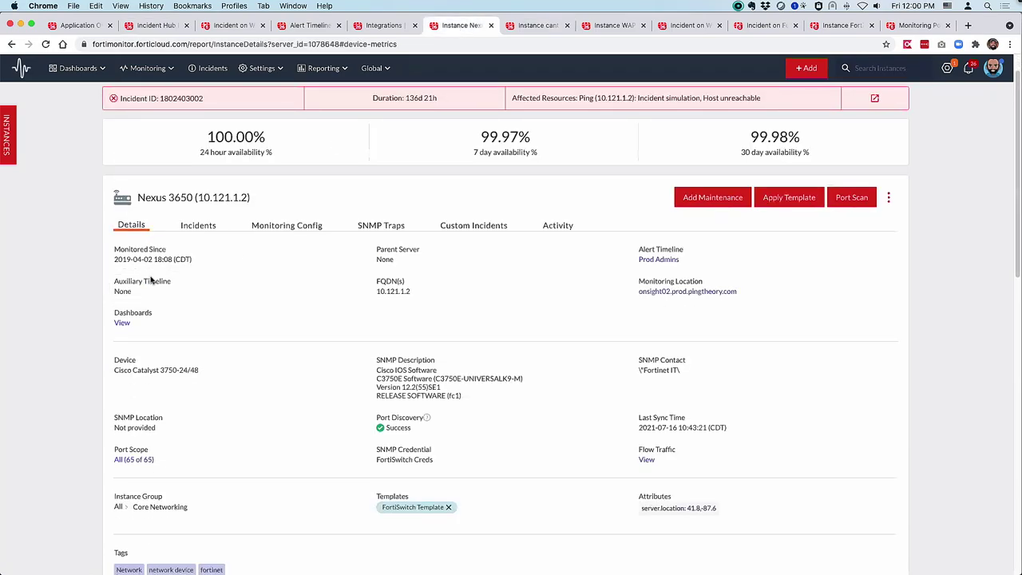
{"action": "scroll", "coordinate": [151, 280], "scroll_direction": "up", "scroll_amount": 1}
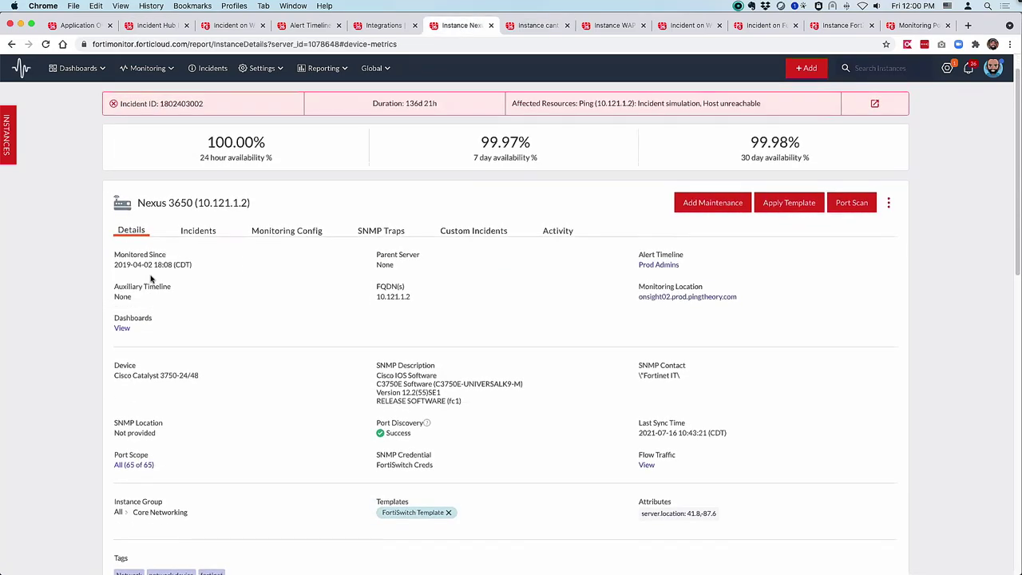
{"action": "scroll", "coordinate": [151, 280], "scroll_direction": "down", "scroll_amount": 1}
{"action": "scroll", "coordinate": [284, 344], "scroll_direction": "down", "scroll_amount": 4}
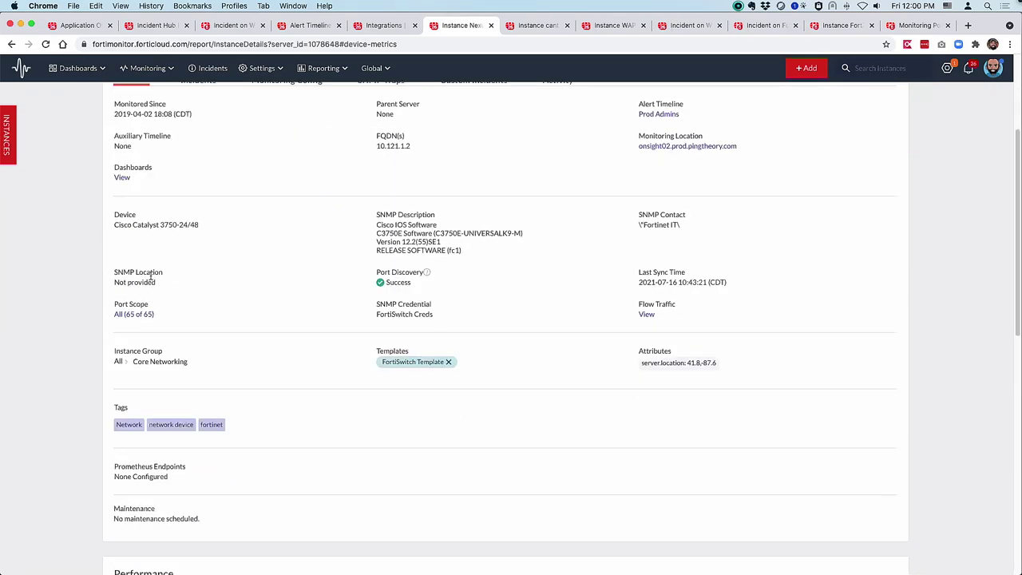
{"action": "scroll", "coordinate": [338, 342], "scroll_direction": "down", "scroll_amount": 10}
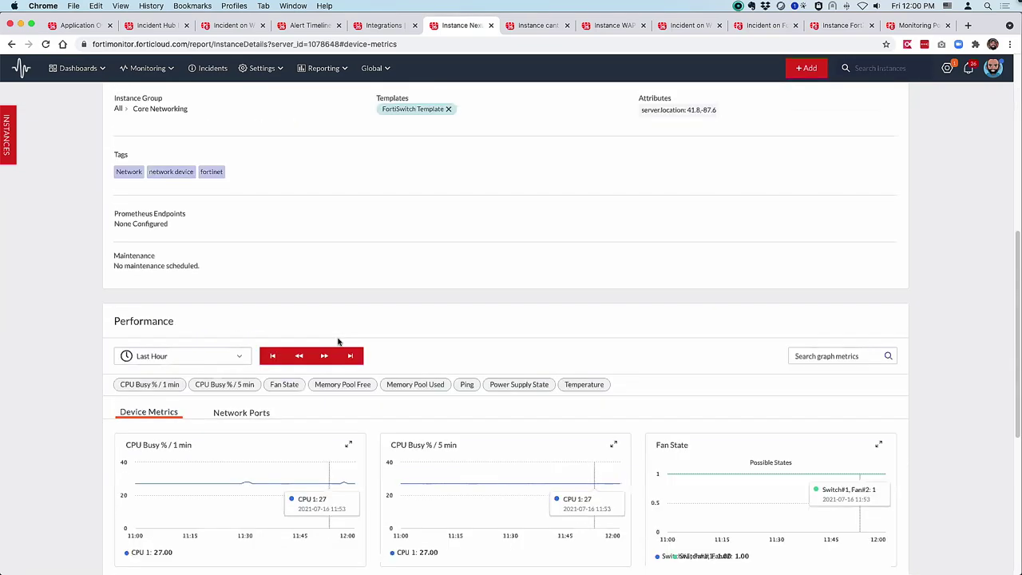
{"action": "scroll", "coordinate": [338, 341], "scroll_direction": "down", "scroll_amount": 2}
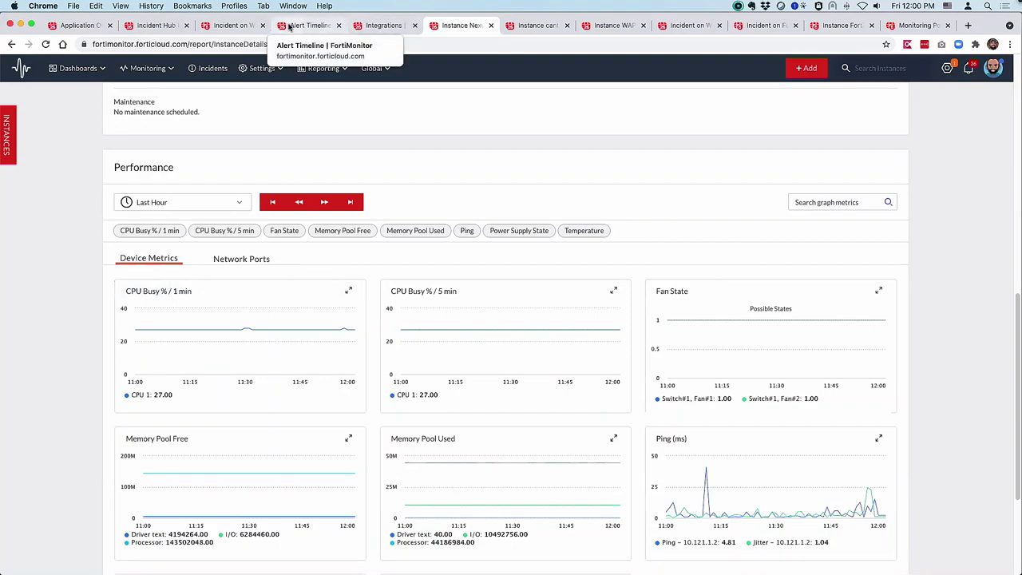
{"action": "left_click", "coordinate": [385, 26]}
{"action": "left_click", "coordinate": [308, 25]}
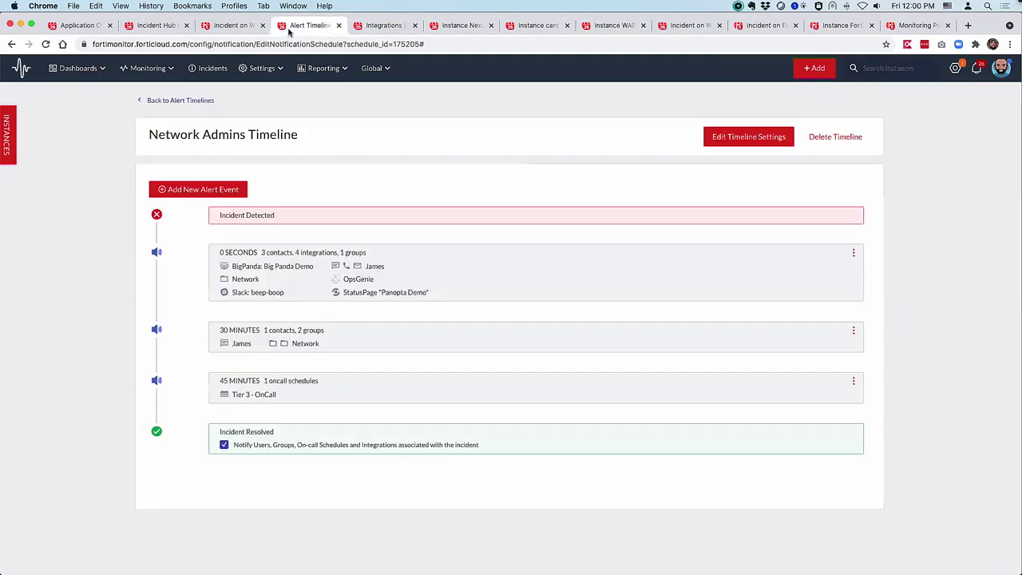
{"action": "left_click", "coordinate": [236, 26]}
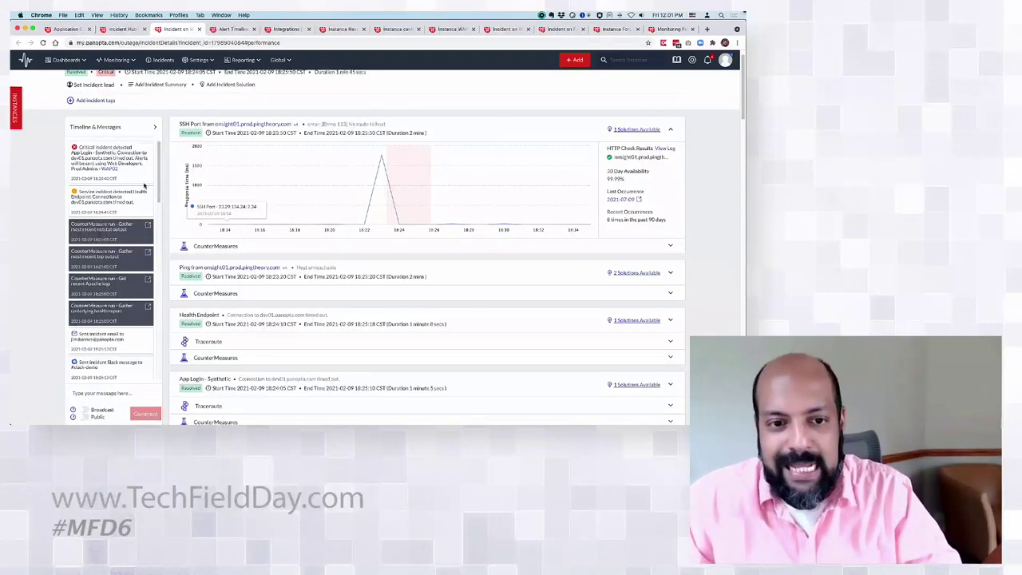
{"action": "left_click_drag", "start_coordinate": [156, 173], "coordinate": [157, 208]}
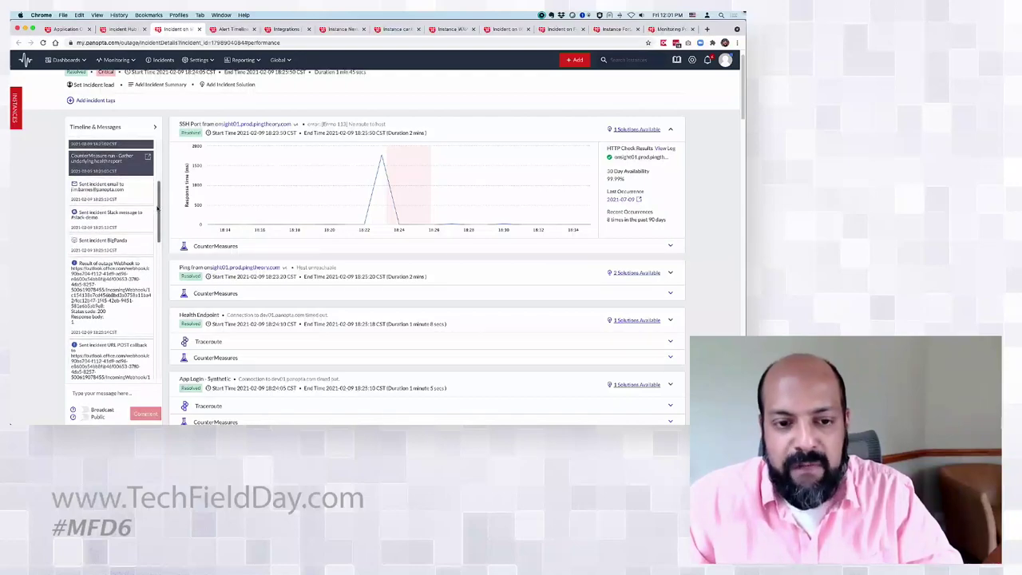
{"action": "scroll", "coordinate": [158, 207], "scroll_direction": "down", "scroll_amount": 3}
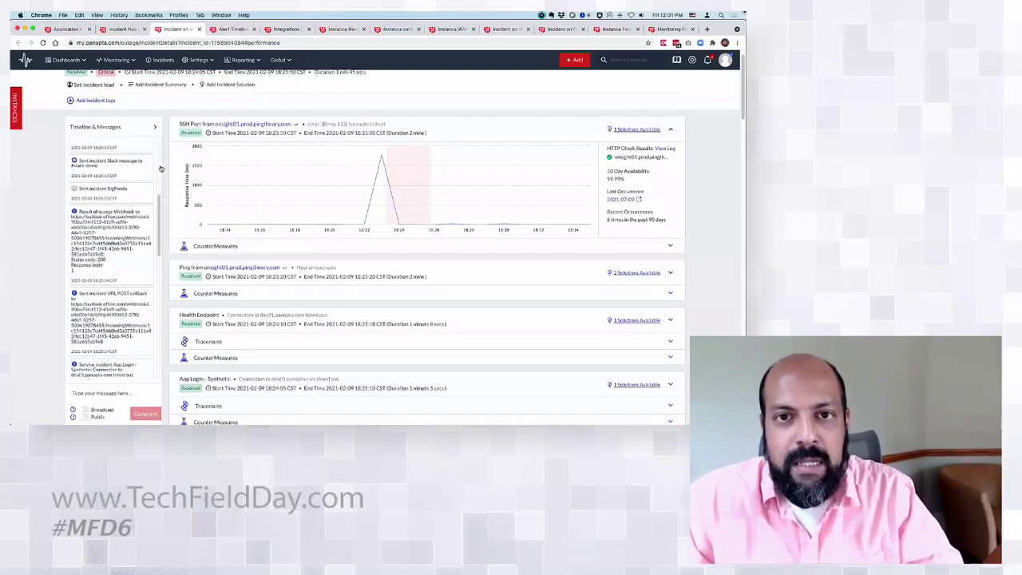
{"action": "key", "text": "ctrl+Tab"}
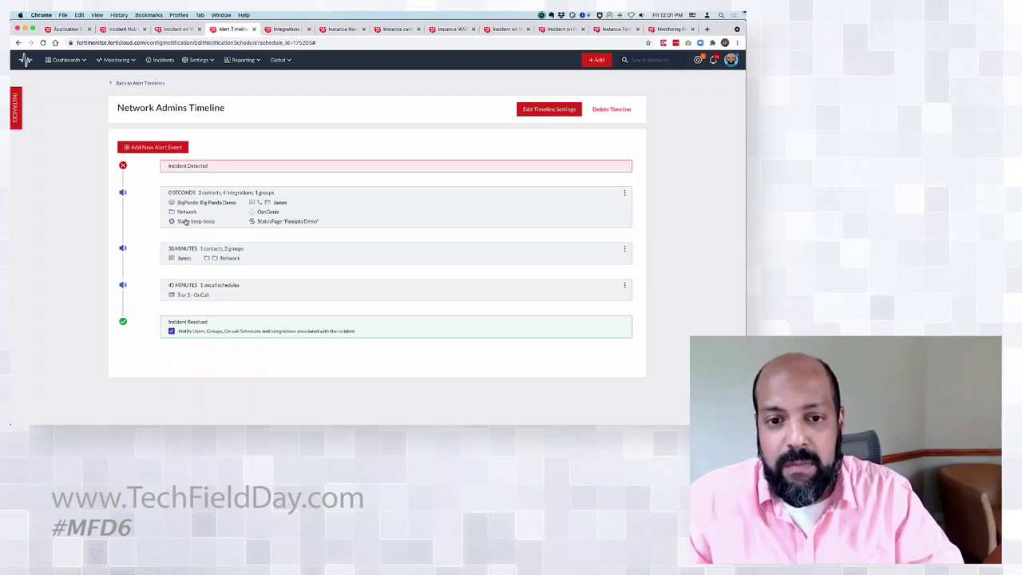
{"action": "left_click", "coordinate": [286, 29]}
Step: Scroll through the incident management integration tiles such as Slack, BigPanda and webhooks
{"action": "scroll", "coordinate": [354, 205], "scroll_direction": "down", "scroll_amount": 1}
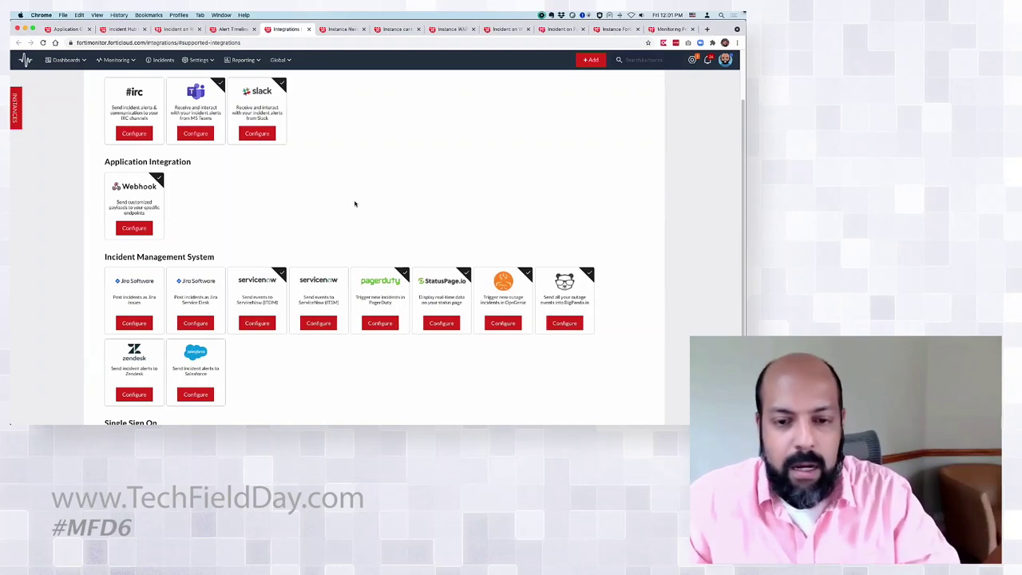
{"action": "scroll", "coordinate": [351, 205], "scroll_direction": "down", "scroll_amount": 1}
{"action": "scroll", "coordinate": [346, 207], "scroll_direction": "down", "scroll_amount": 1}
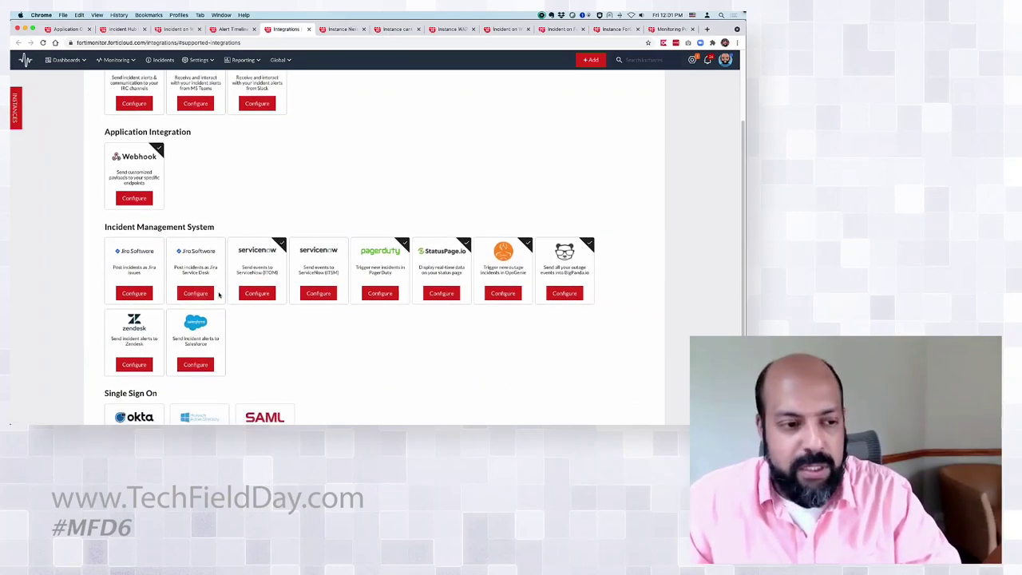
{"action": "scroll", "coordinate": [220, 296], "scroll_direction": "down", "scroll_amount": 1}
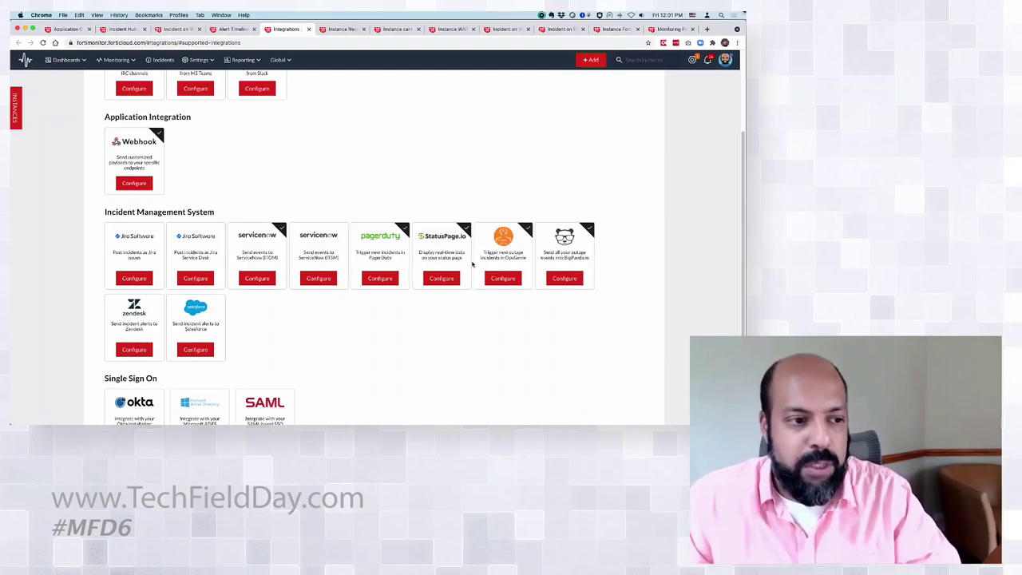
{"action": "scroll", "coordinate": [424, 265], "scroll_direction": "down", "scroll_amount": 1}
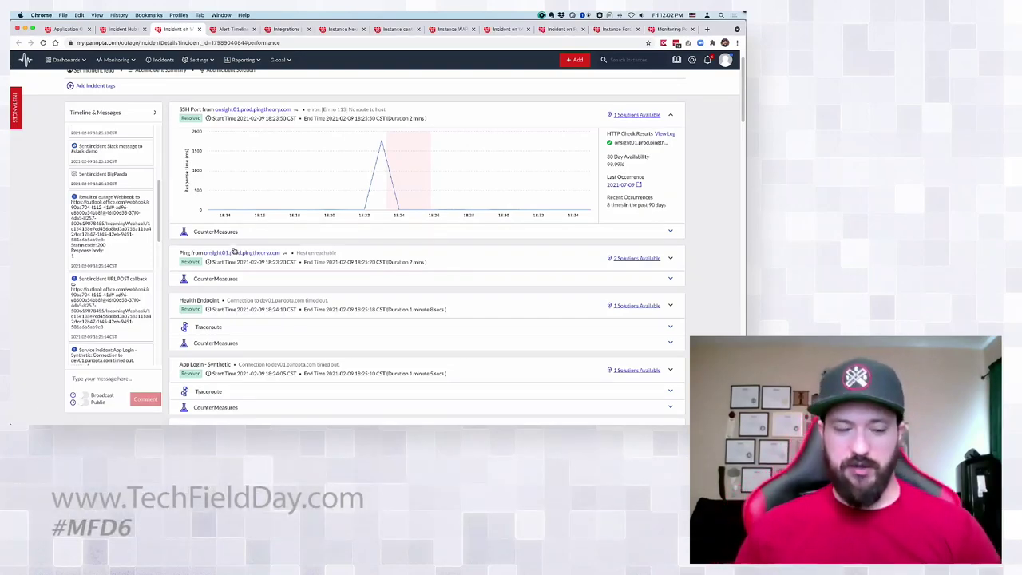
Step: Expand and collapse the SSH Port countermeasure output, then scroll to the App Login - Synthetic traceroute
{"action": "left_click", "coordinate": [227, 234]}
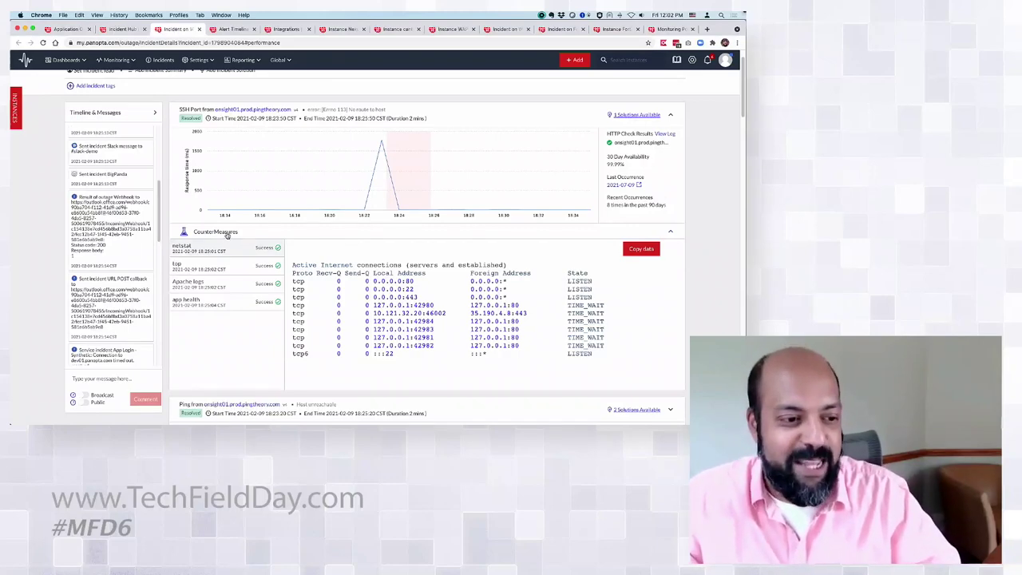
{"action": "left_click", "coordinate": [227, 234]}
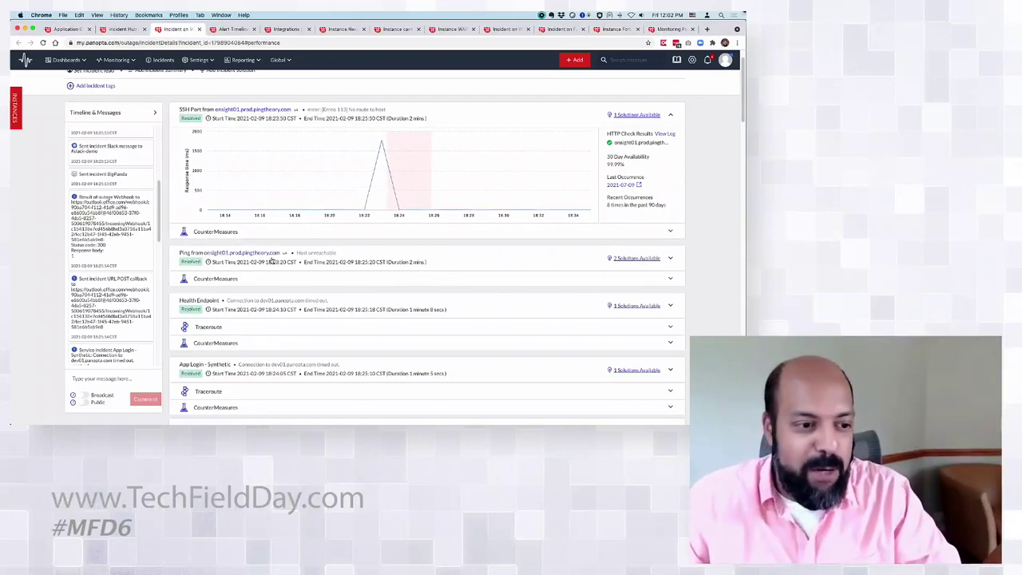
{"action": "scroll", "coordinate": [270, 260], "scroll_direction": "down", "scroll_amount": 1}
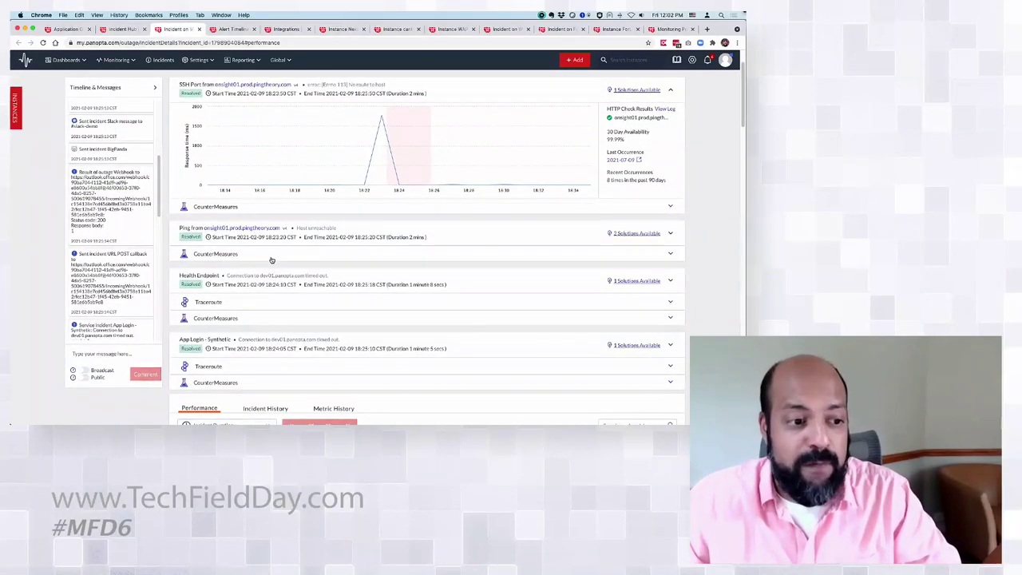
{"action": "scroll", "coordinate": [270, 261], "scroll_direction": "down", "scroll_amount": 2}
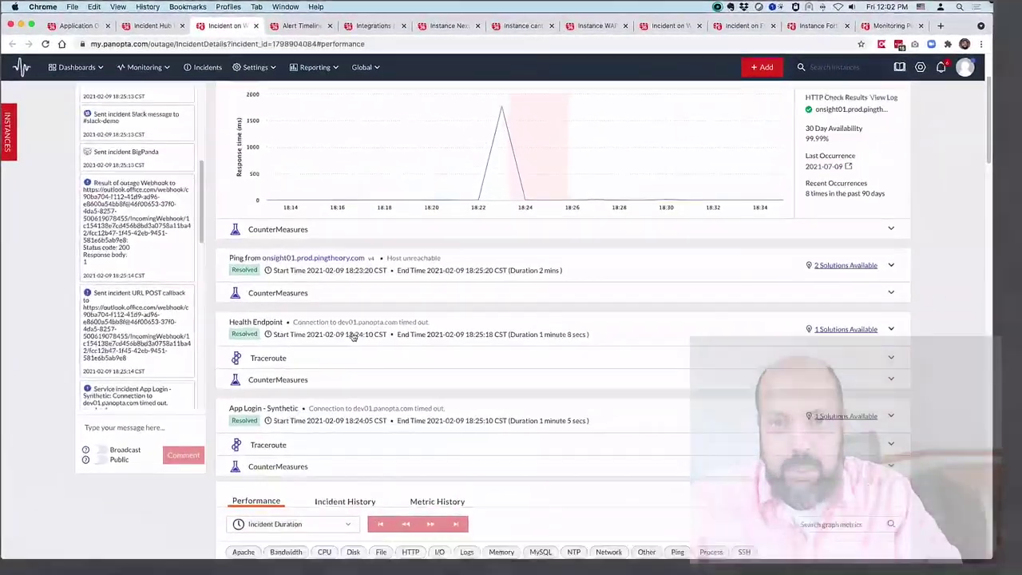
{"action": "scroll", "coordinate": [270, 259], "scroll_direction": "up", "scroll_amount": 2}
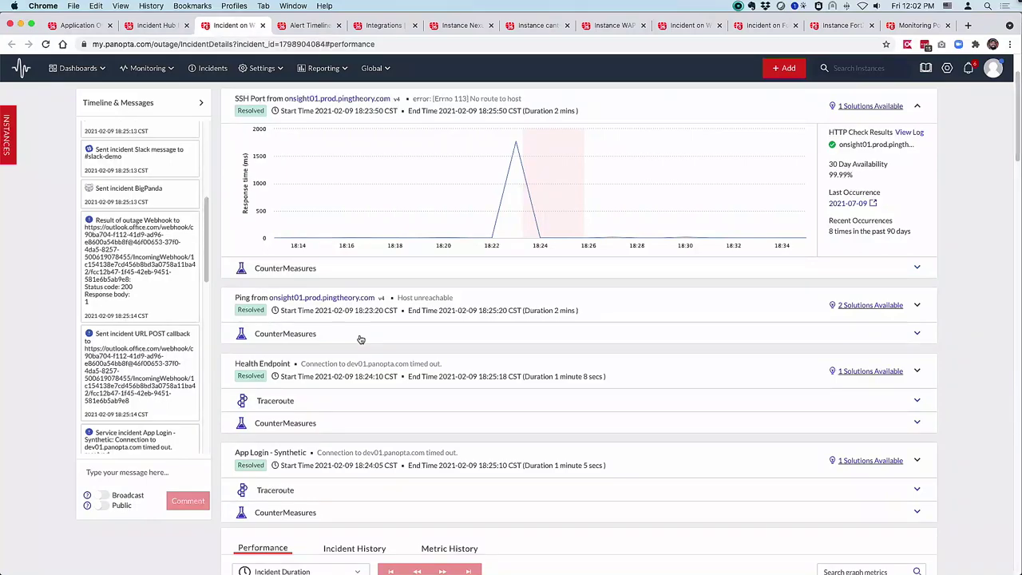
{"action": "scroll", "coordinate": [343, 319], "scroll_direction": "down", "scroll_amount": 4}
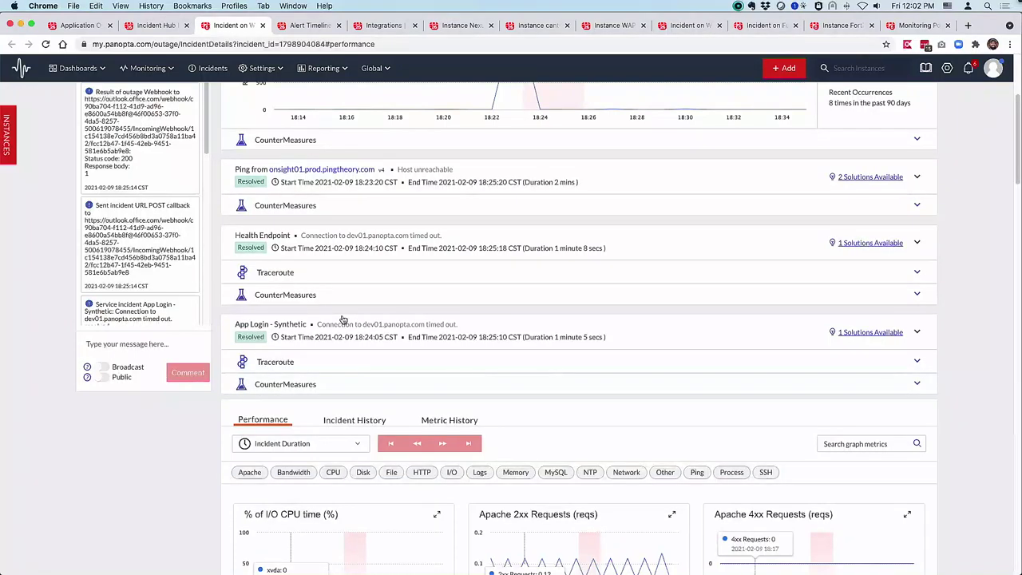
{"action": "scroll", "coordinate": [342, 319], "scroll_direction": "down", "scroll_amount": 1}
Step: Check the Chicago 3 and Dallas traceroutes, then collapse them and expand App Login countermeasures
{"action": "left_click", "coordinate": [277, 342]}
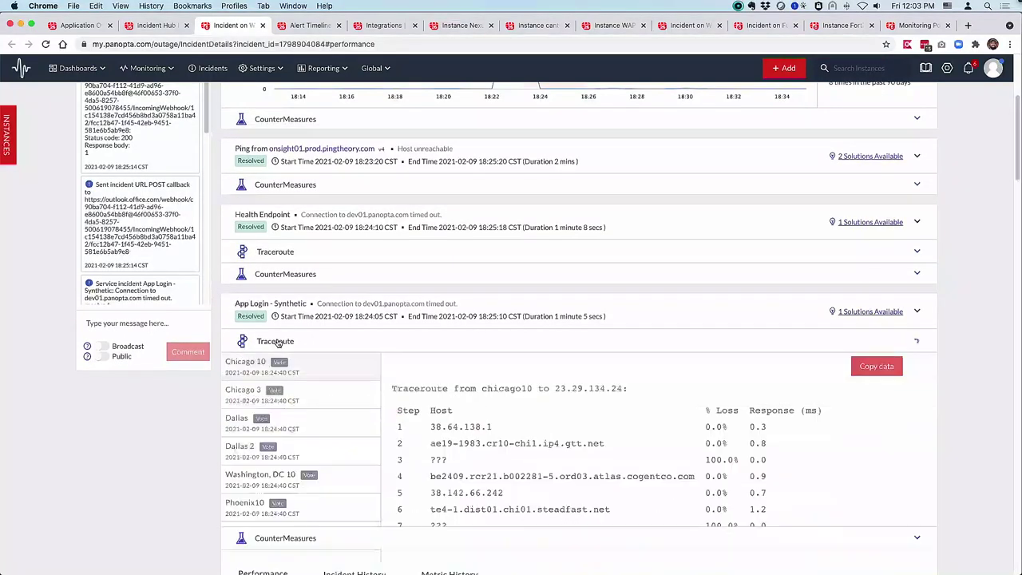
{"action": "scroll", "coordinate": [277, 342], "scroll_direction": "down", "scroll_amount": 1}
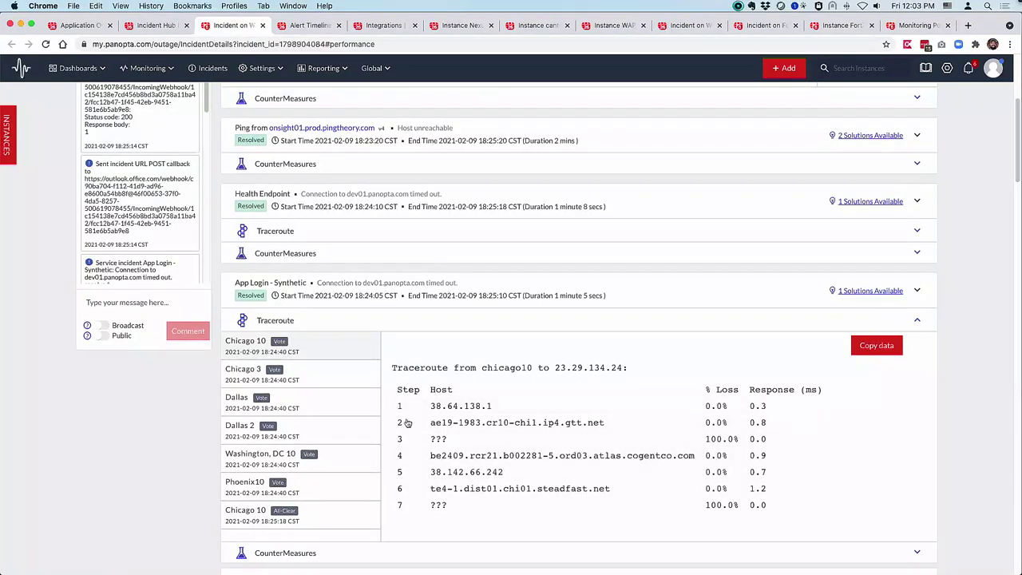
{"action": "left_click", "coordinate": [262, 374]}
{"action": "left_click", "coordinate": [242, 398]}
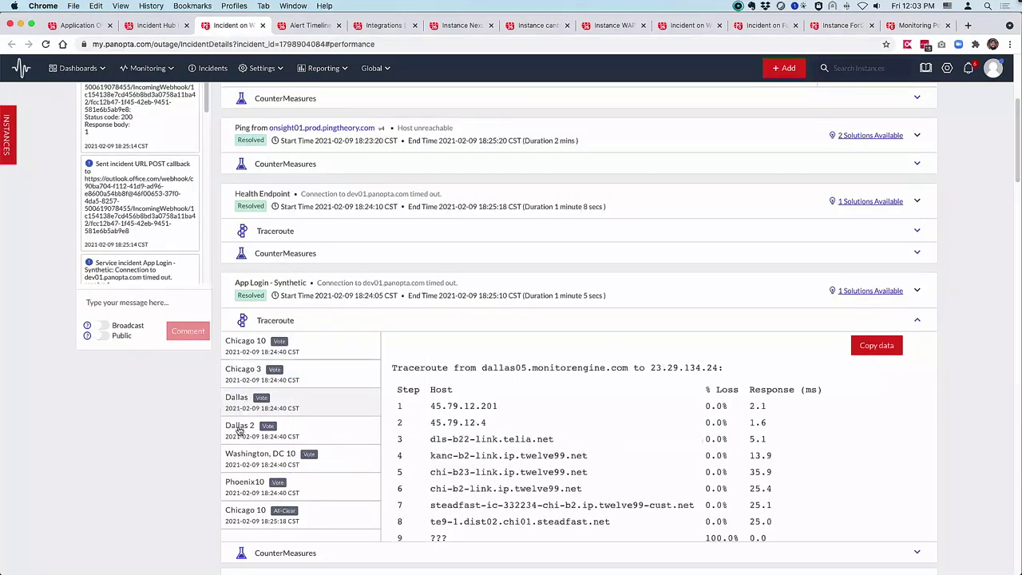
{"action": "left_click", "coordinate": [254, 325]}
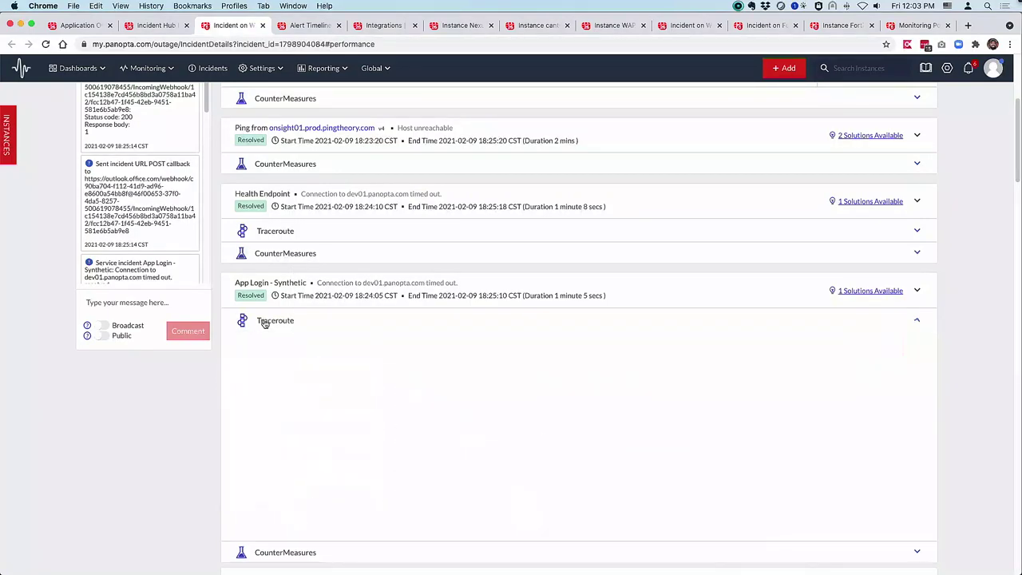
{"action": "left_click", "coordinate": [276, 343]}
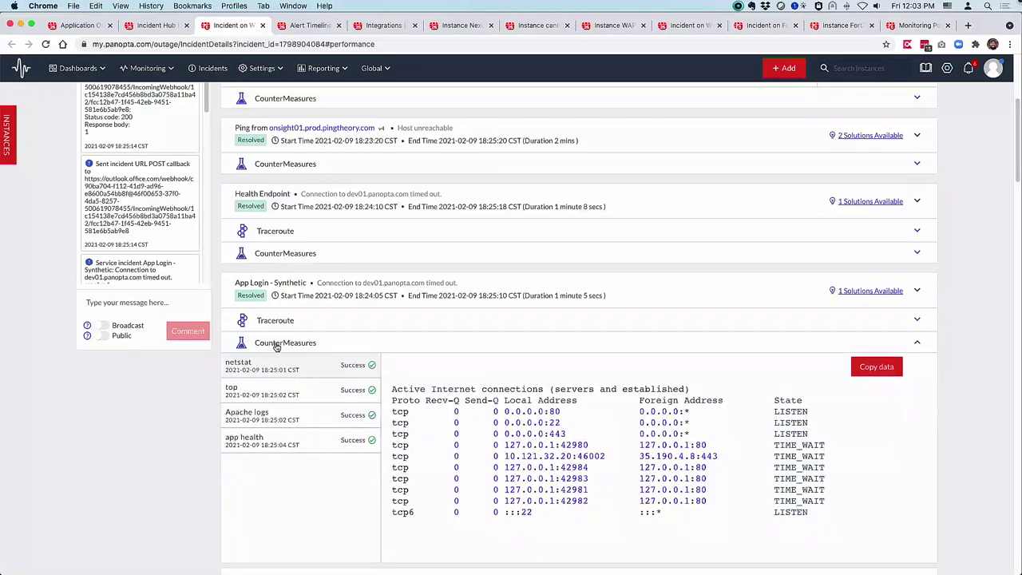
Step: Select the full netstat connection table output
{"action": "scroll", "coordinate": [458, 421], "scroll_direction": "down", "scroll_amount": 1}
{"action": "scroll", "coordinate": [456, 417], "scroll_direction": "down", "scroll_amount": 1}
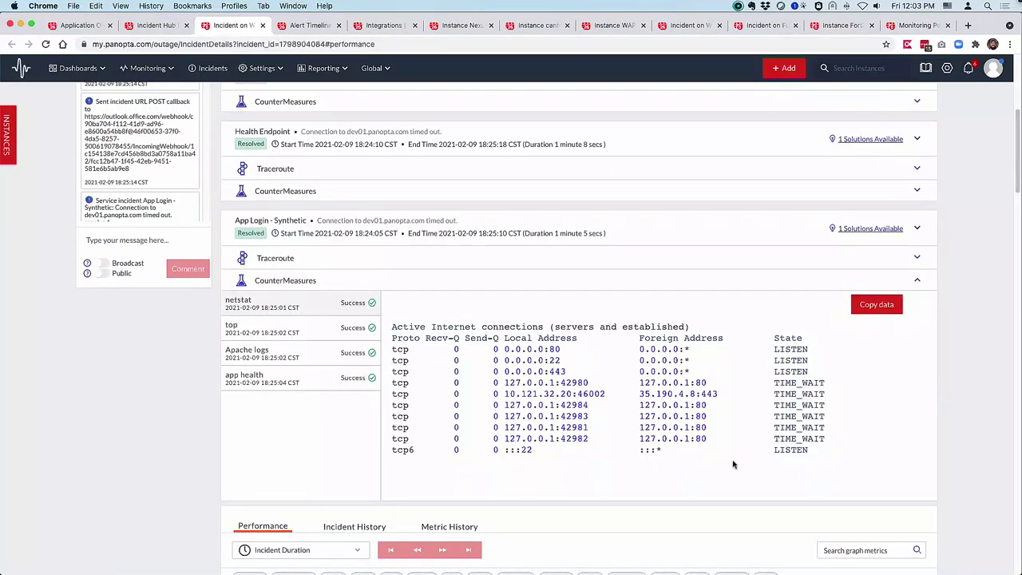
{"action": "left_click_drag", "start_coordinate": [838, 452], "coordinate": [278, 325]}
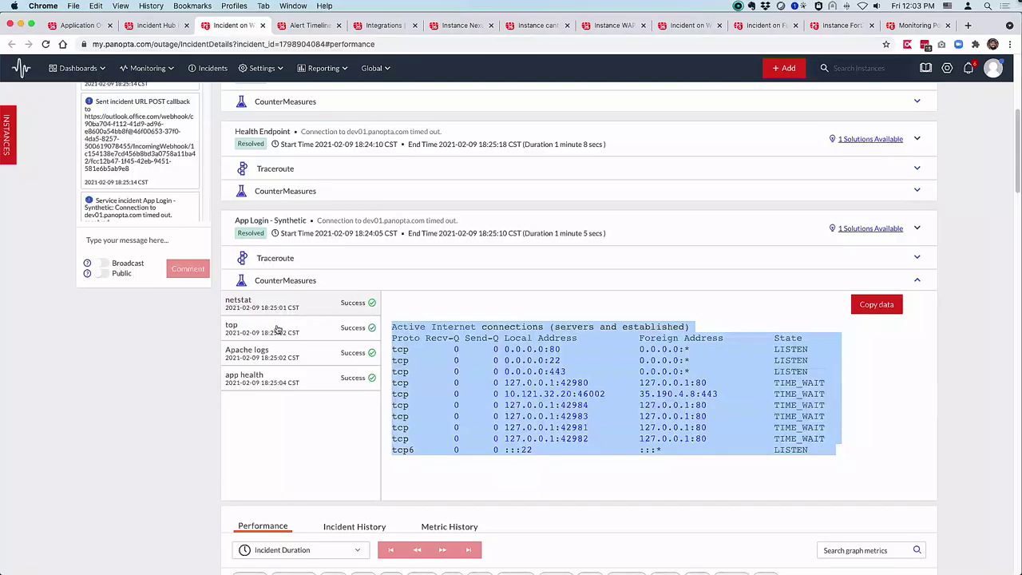
Step: Review the top and Apache log outputs, ending on the app health diagnostics report
{"action": "left_click", "coordinate": [277, 328]}
{"action": "scroll", "coordinate": [645, 420], "scroll_direction": "down", "scroll_amount": 5}
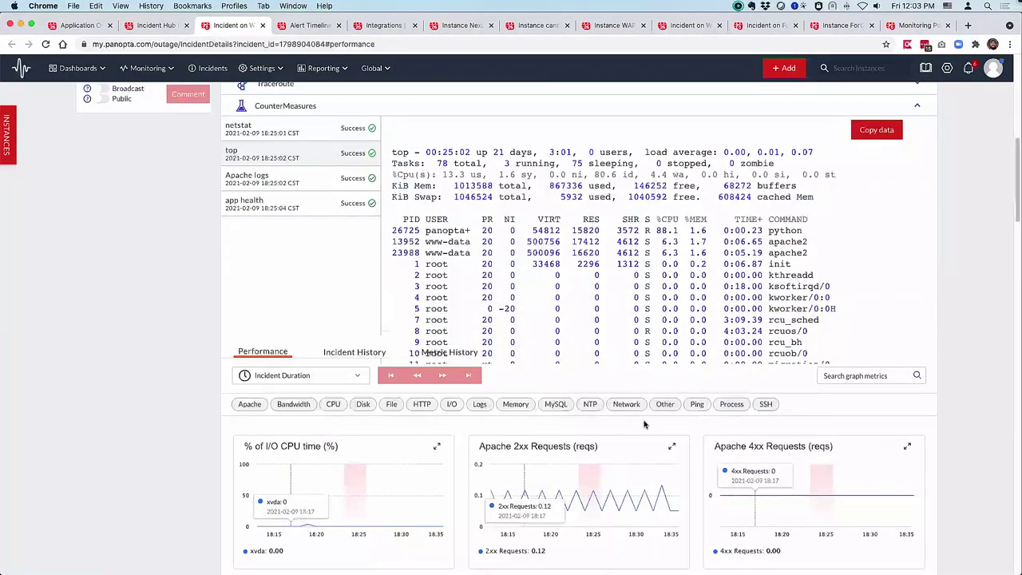
{"action": "scroll", "coordinate": [645, 421], "scroll_direction": "up", "scroll_amount": 4}
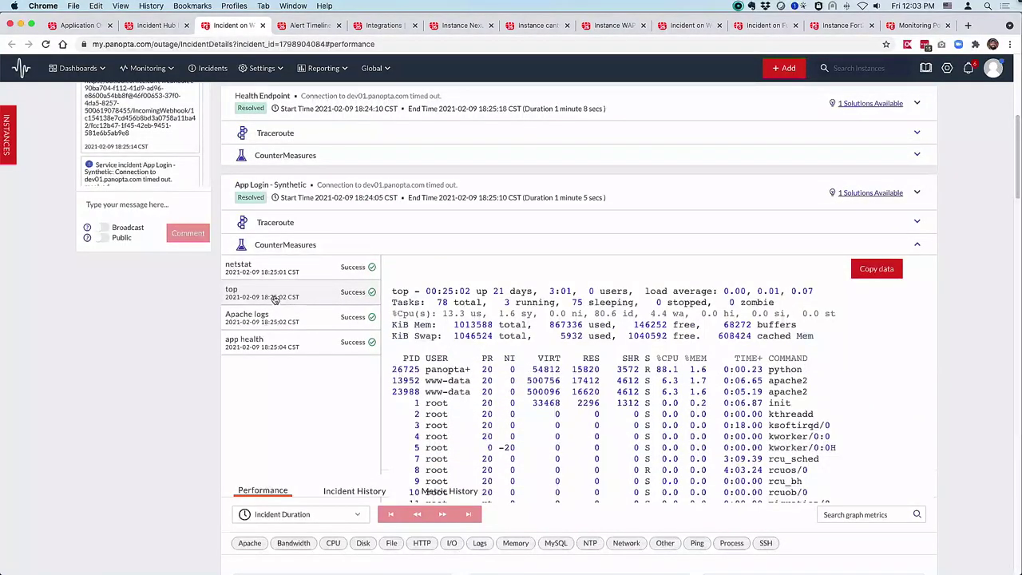
{"action": "left_click", "coordinate": [258, 322]}
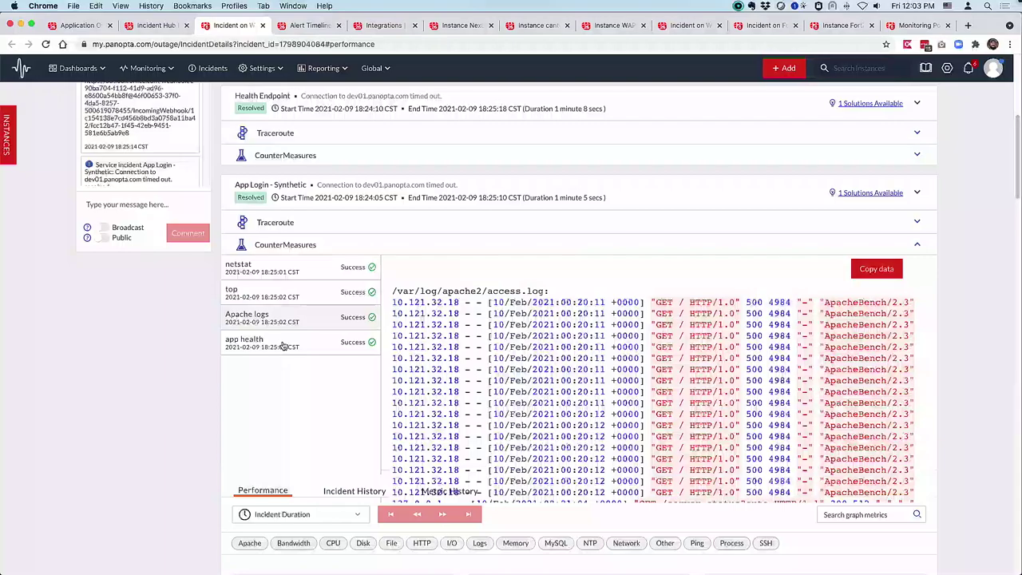
{"action": "left_click", "coordinate": [283, 346]}
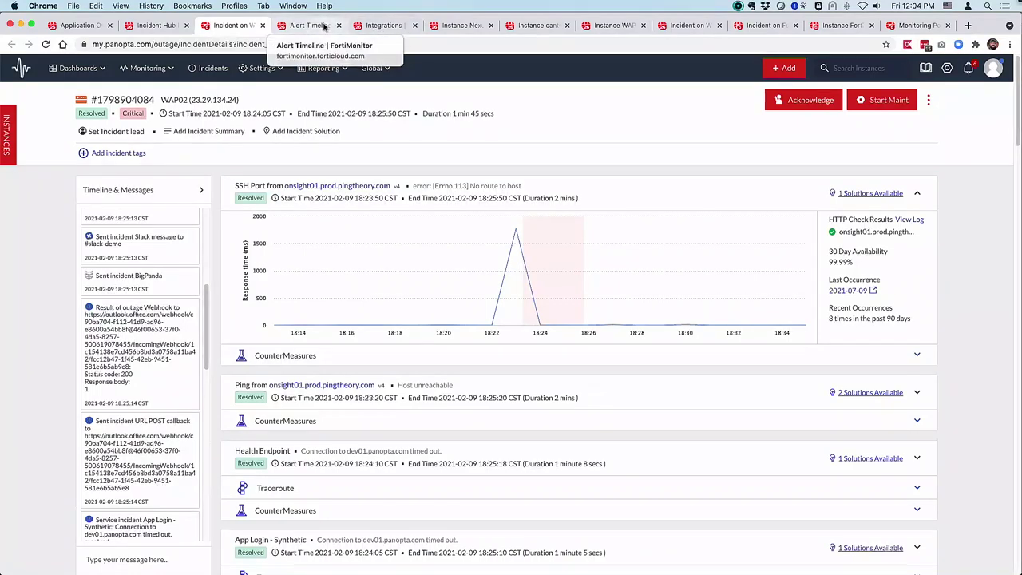
Step: Return to the Network Admins alert timeline and inspect its 0-second, 30-minute and 45-minute escalations
{"action": "left_click", "coordinate": [320, 25]}
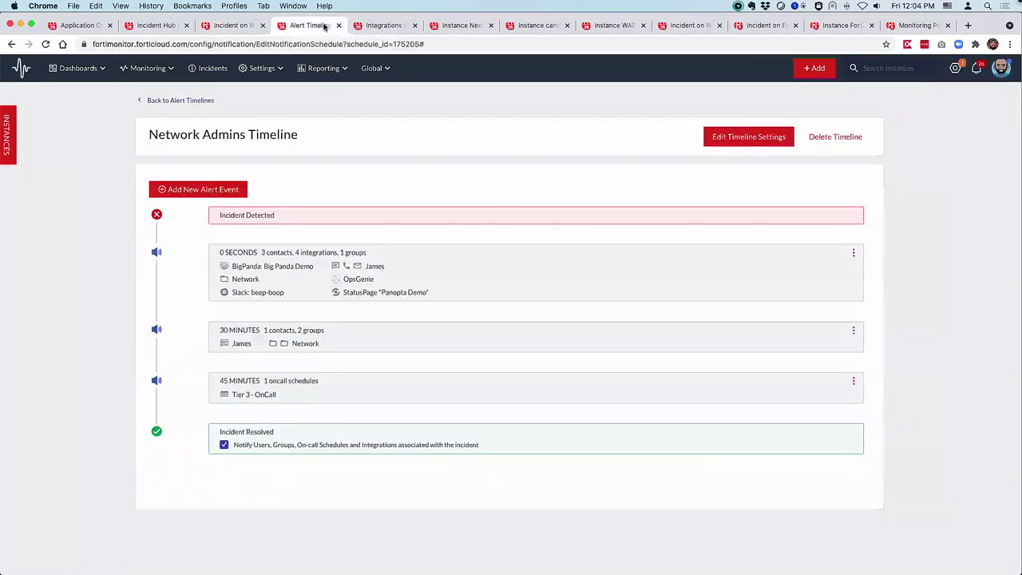
{"action": "mouse_move", "coordinate": [508, 419]}
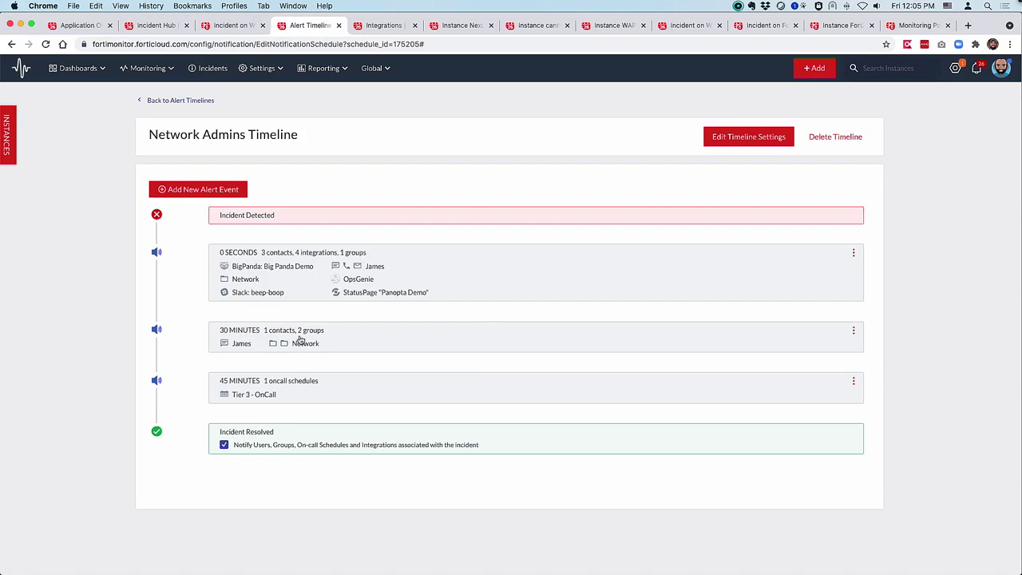
{"action": "mouse_move", "coordinate": [336, 362]}
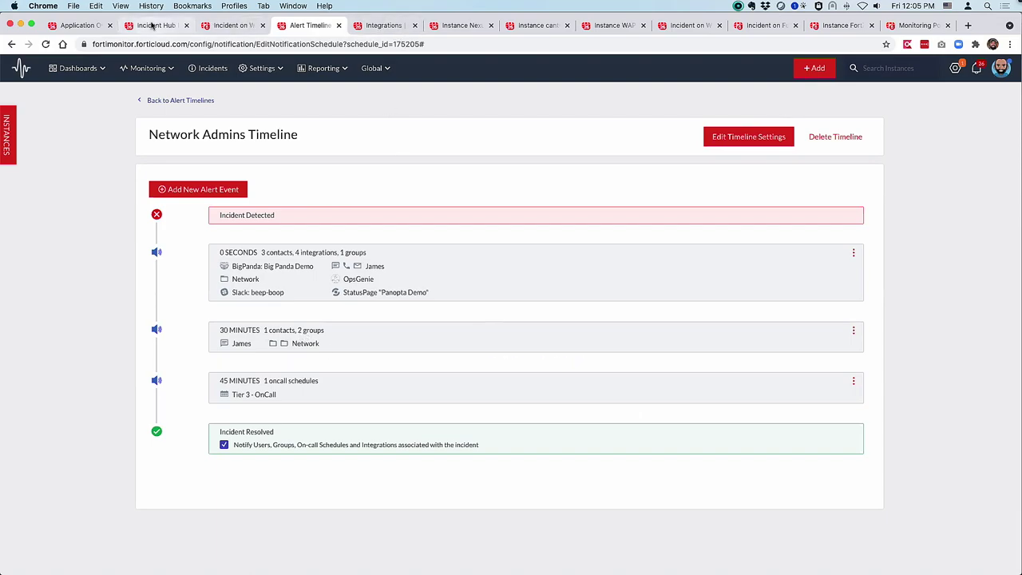
Step: View canton-fw, then another instance's CPU, fan, memory pool, ping, power and temperature charts
{"action": "left_click", "coordinate": [525, 26]}
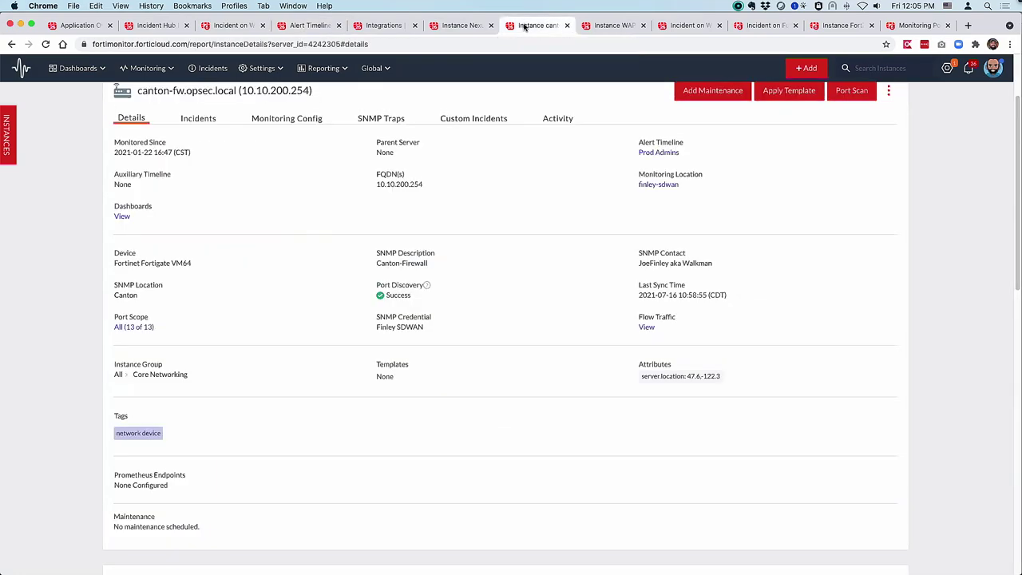
{"action": "scroll", "coordinate": [321, 251], "scroll_direction": "up", "scroll_amount": 2}
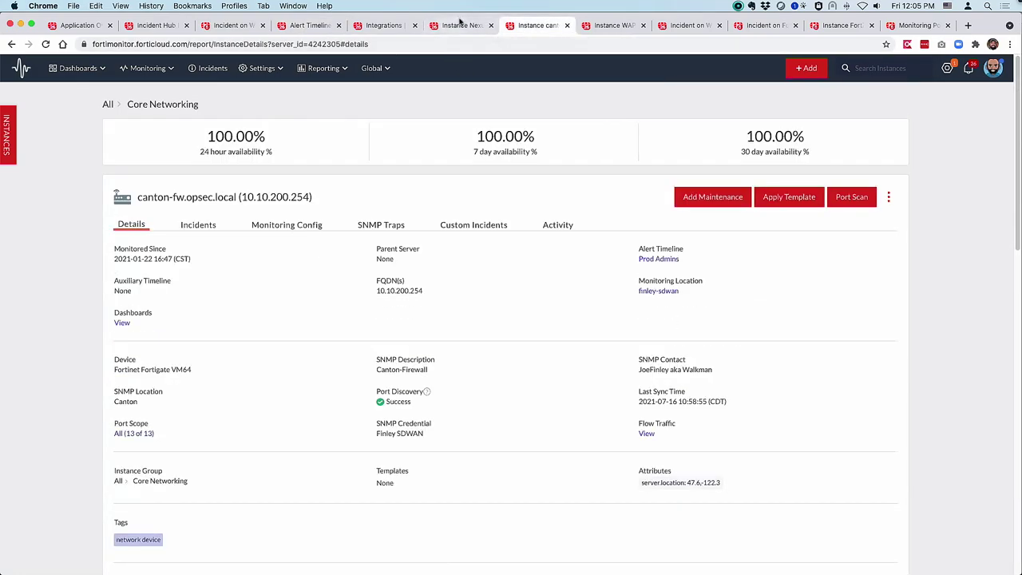
{"action": "left_click", "coordinate": [461, 24]}
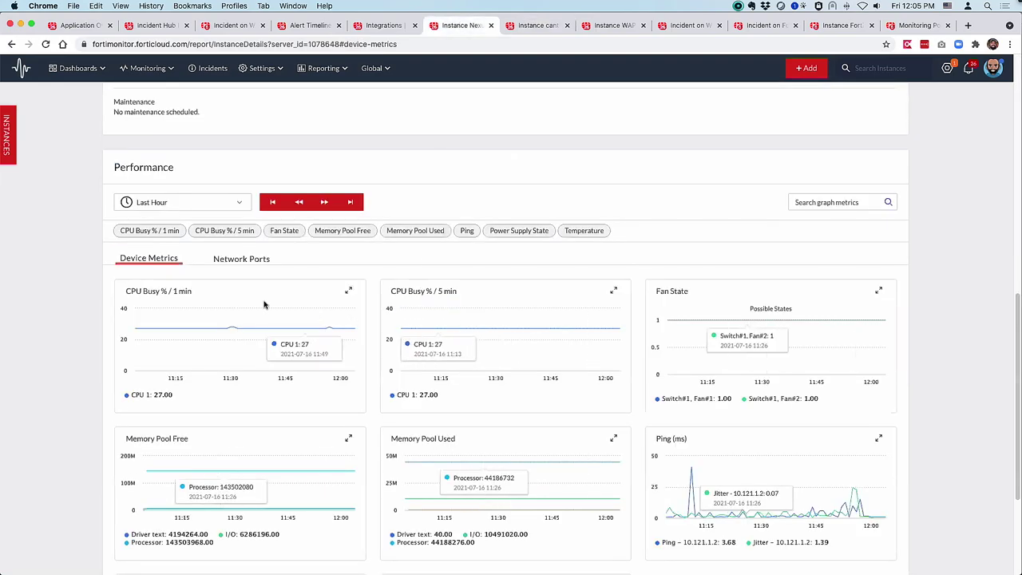
{"action": "scroll", "coordinate": [264, 304], "scroll_direction": "down", "scroll_amount": 2}
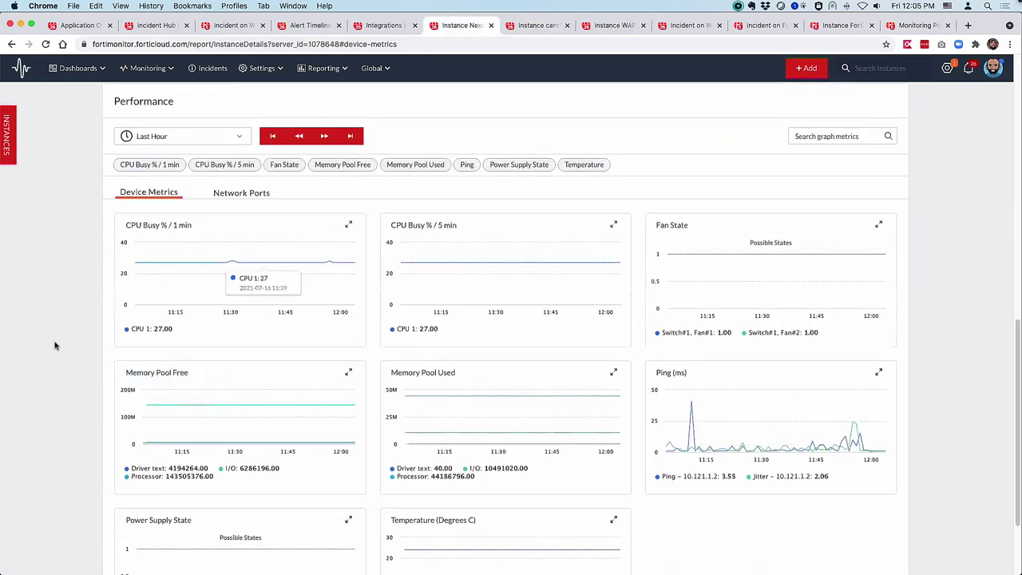
{"action": "scroll", "coordinate": [55, 343], "scroll_direction": "down", "scroll_amount": 2}
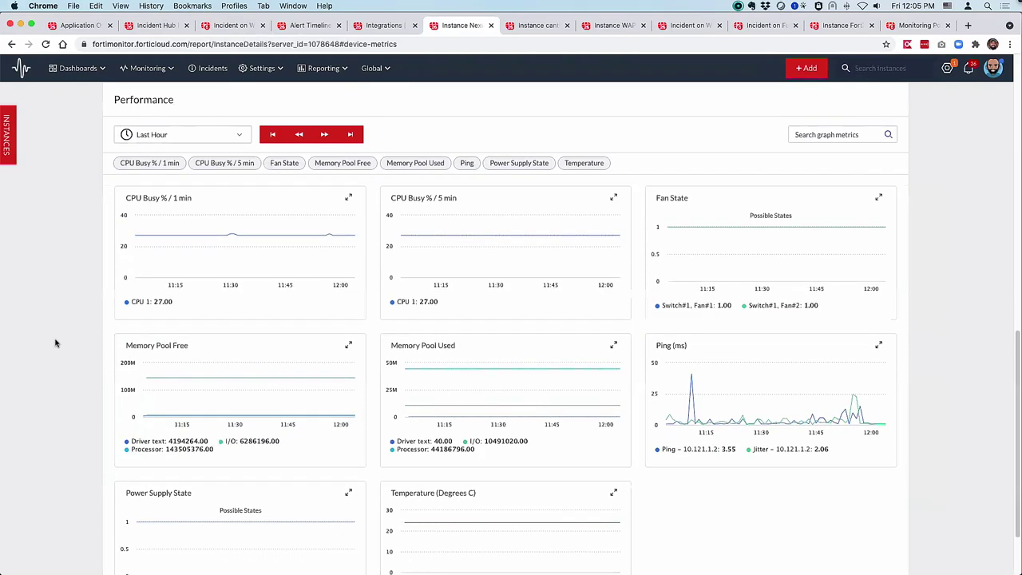
{"action": "scroll", "coordinate": [694, 363], "scroll_direction": "down", "scroll_amount": 2}
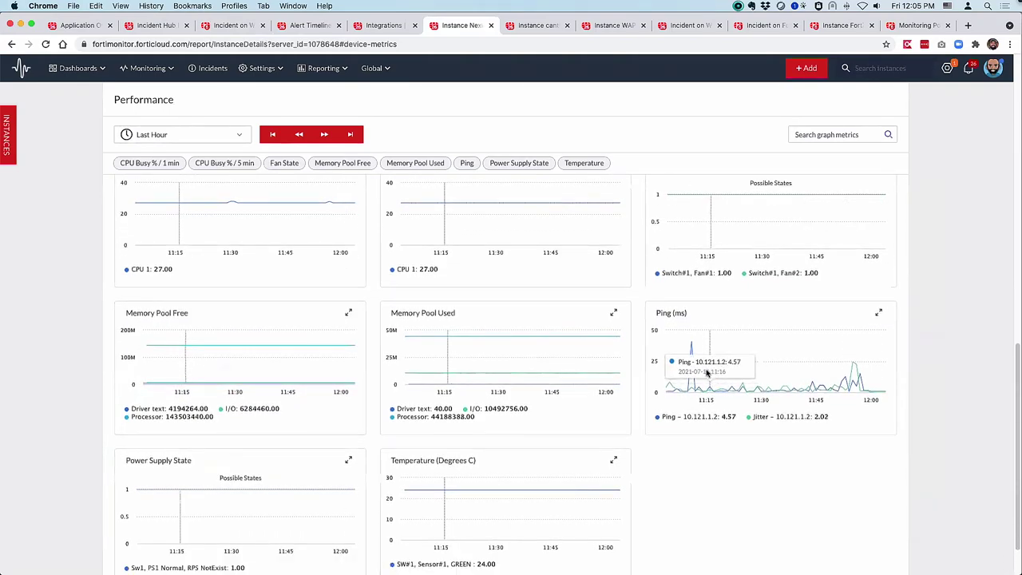
{"action": "scroll", "coordinate": [213, 372], "scroll_direction": "up", "scroll_amount": 3}
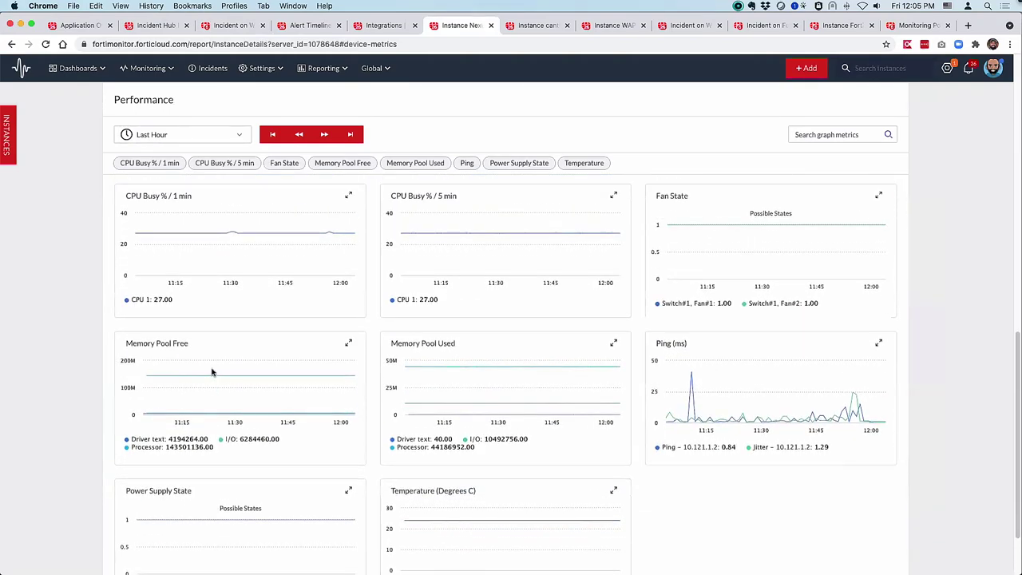
Step: Open the instance's Network Ports table and scroll down to port Gi1/0/23
{"action": "left_click", "coordinate": [242, 204]}
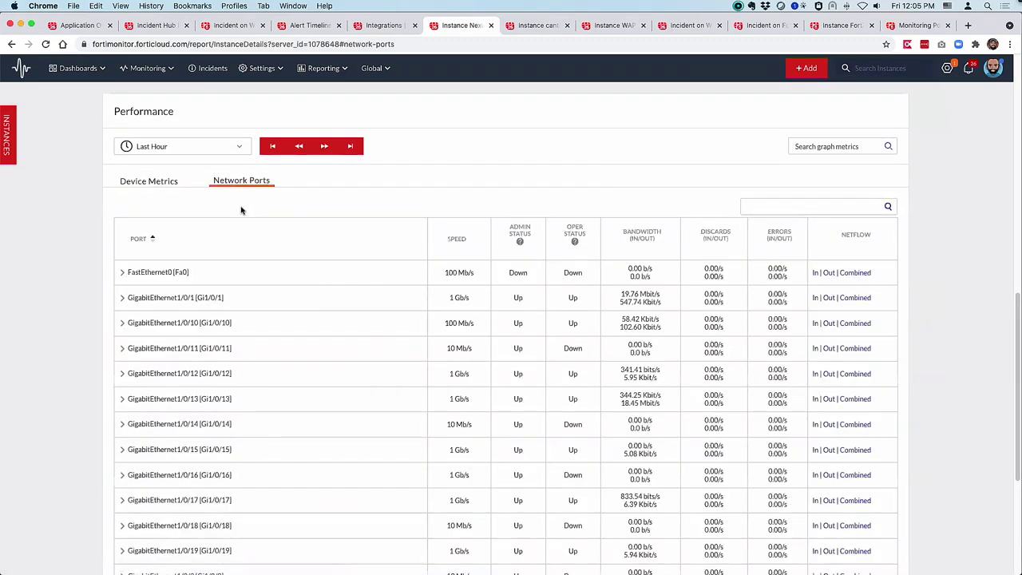
{"action": "scroll", "coordinate": [68, 330], "scroll_direction": "down", "scroll_amount": 2}
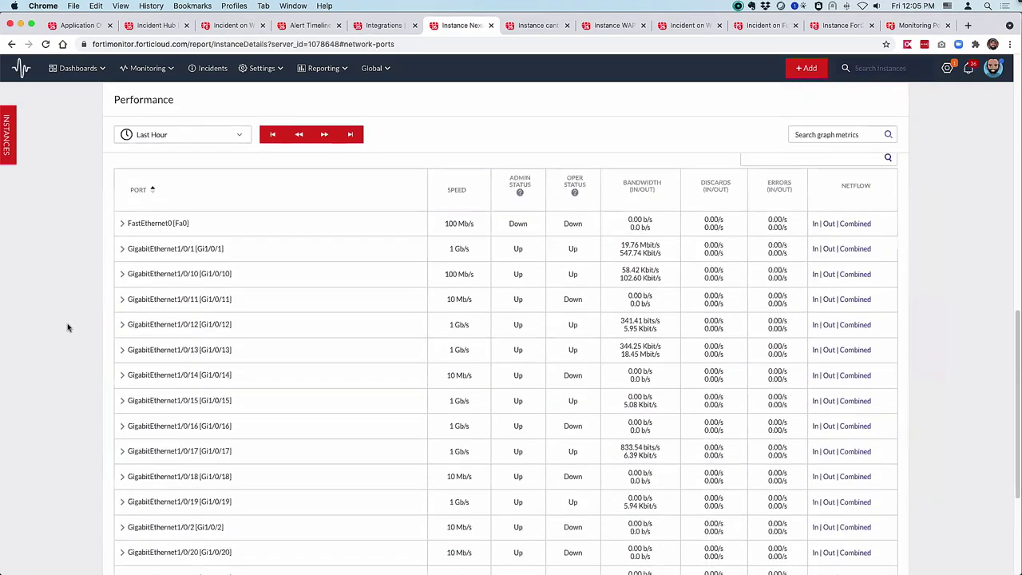
{"action": "scroll", "coordinate": [68, 327], "scroll_direction": "down", "scroll_amount": 1}
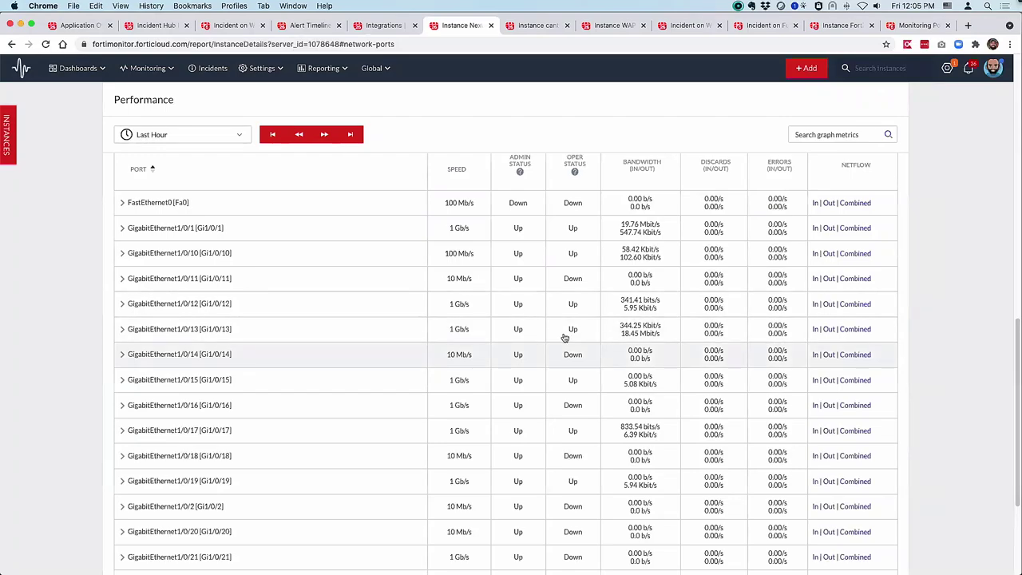
{"action": "scroll", "coordinate": [208, 471], "scroll_direction": "down", "scroll_amount": 4}
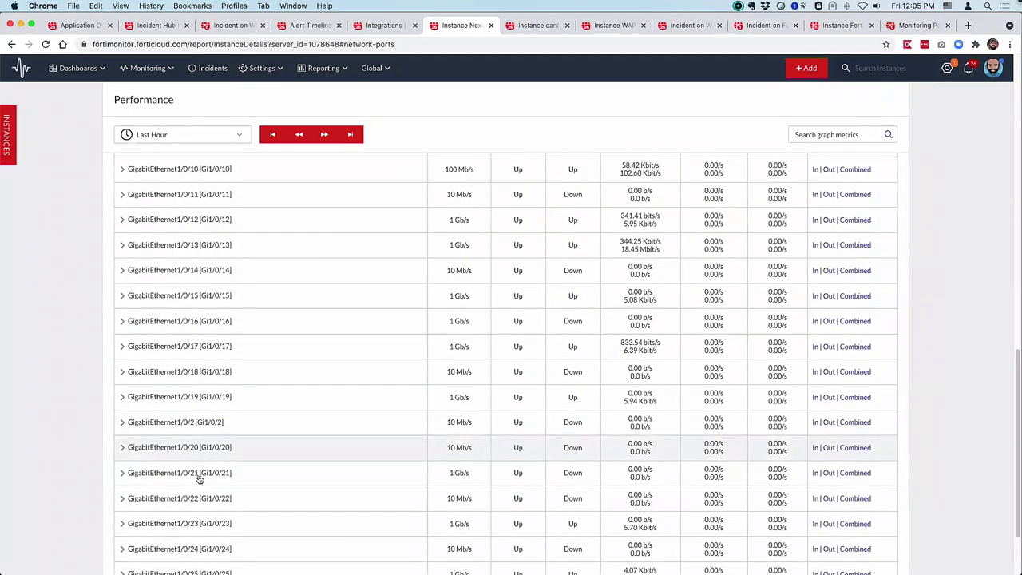
{"action": "scroll", "coordinate": [168, 391], "scroll_direction": "down", "scroll_amount": 6}
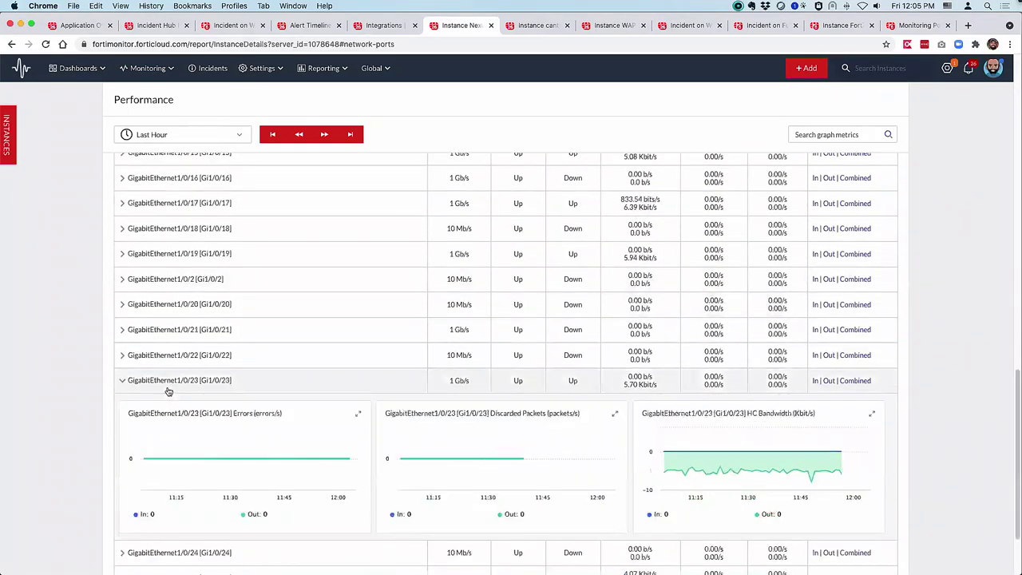
Step: Enlarge Gi1/0/23's HC Bandwidth chart, view its time-range options, then close and collapse it
{"action": "left_click", "coordinate": [871, 414]}
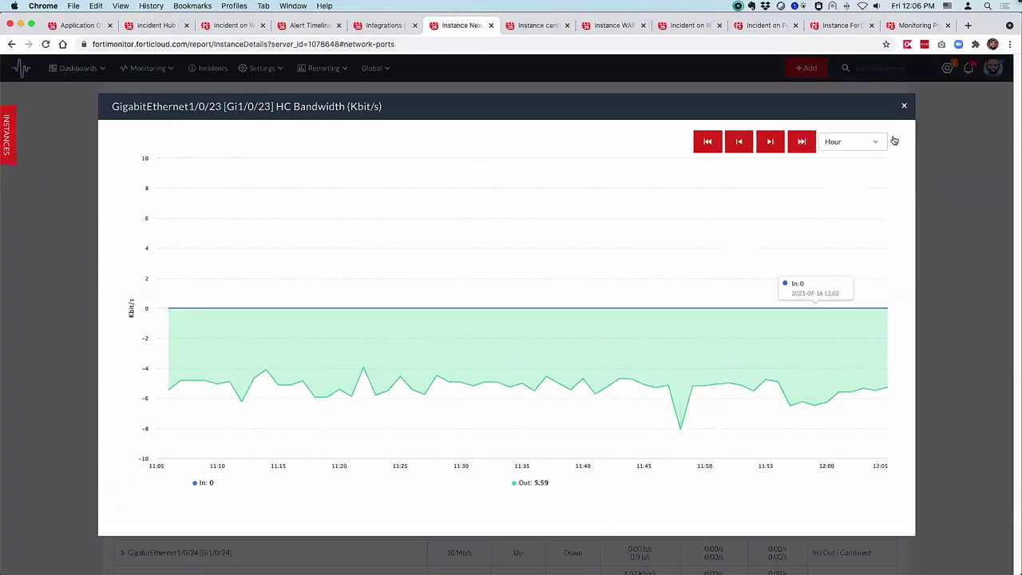
{"action": "left_click", "coordinate": [872, 142]}
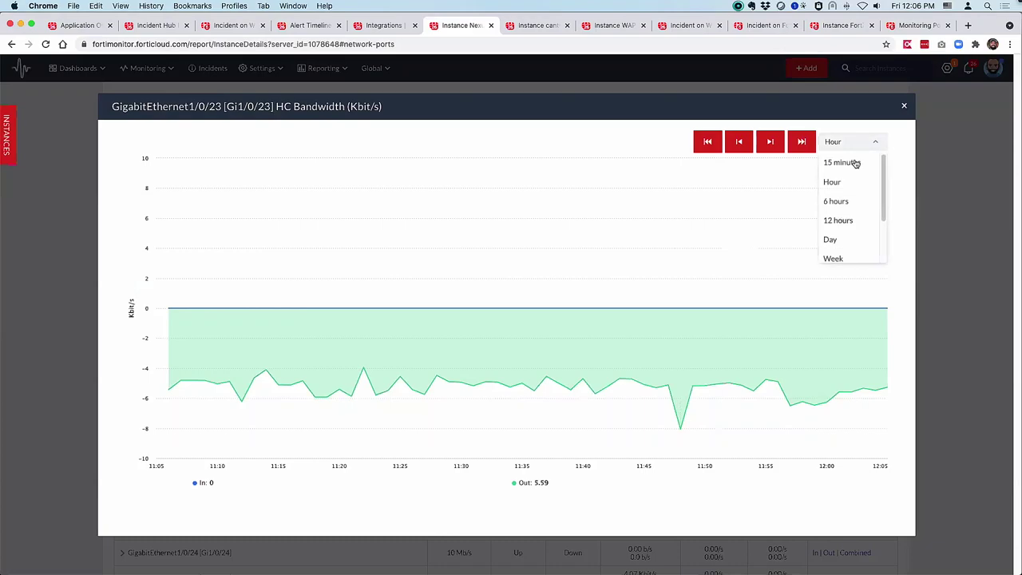
{"action": "scroll", "coordinate": [840, 238], "scroll_direction": "down", "scroll_amount": 2}
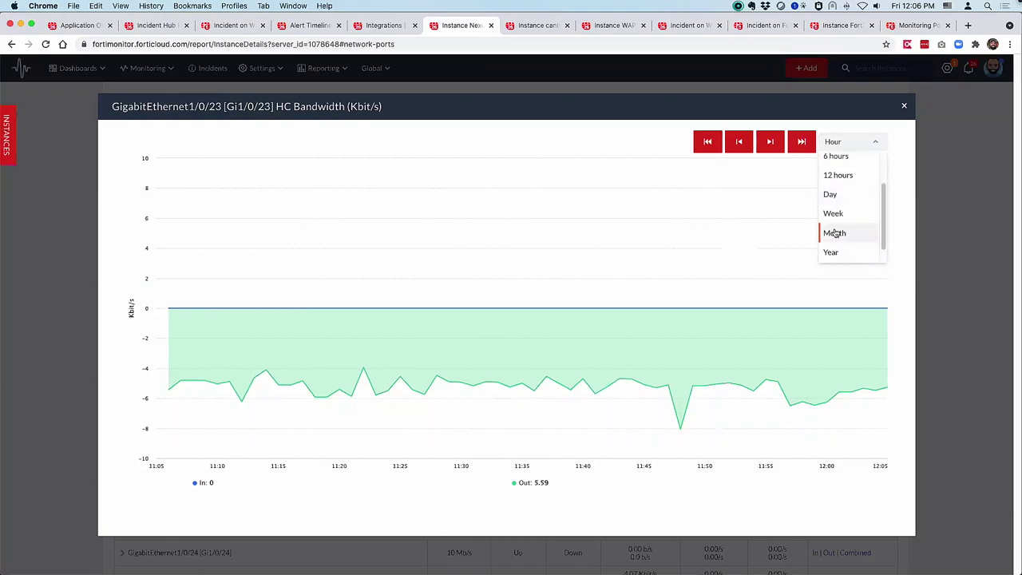
{"action": "left_click", "coordinate": [904, 107]}
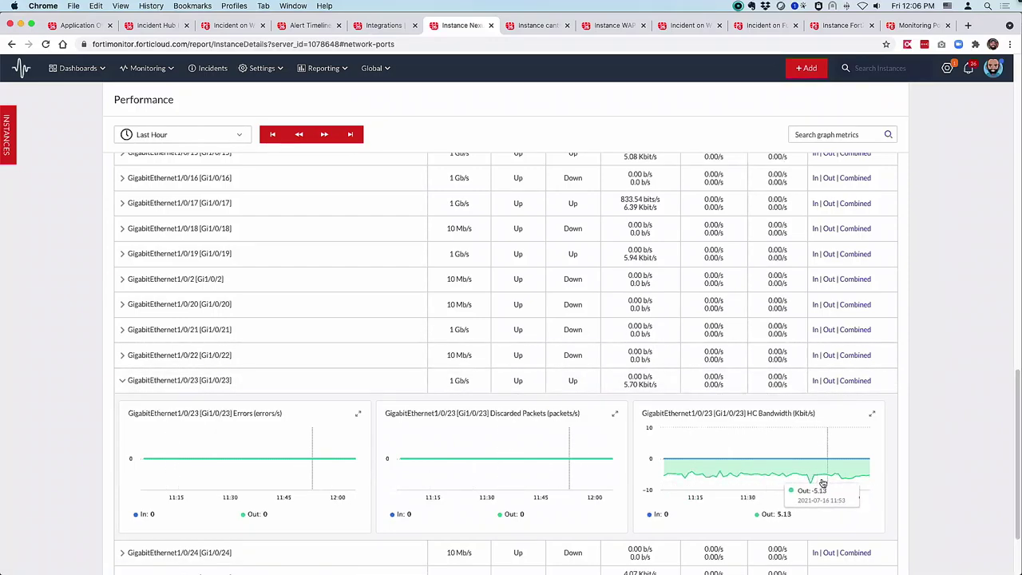
{"action": "left_click", "coordinate": [124, 380]}
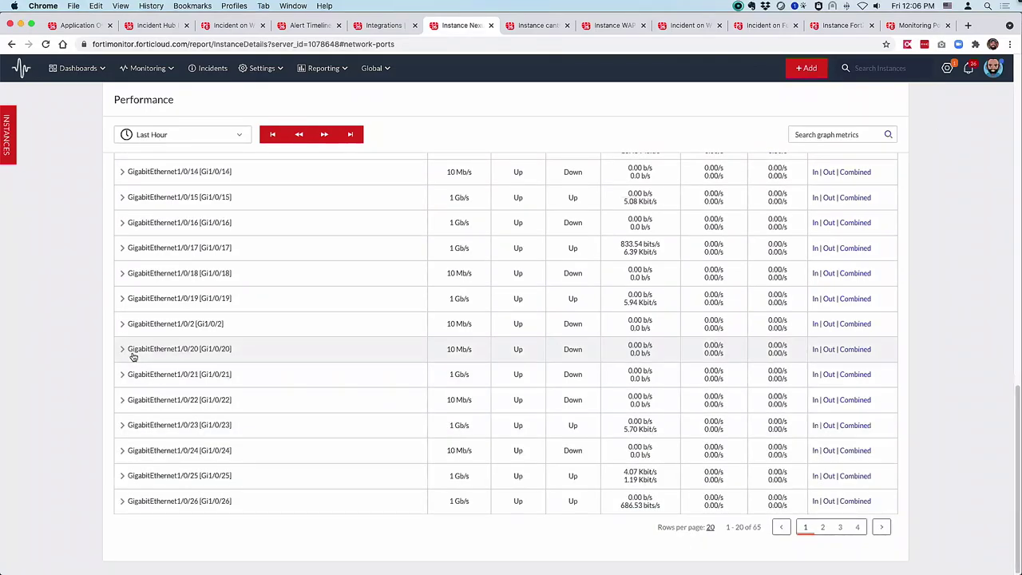
{"action": "scroll", "coordinate": [262, 287], "scroll_direction": "up", "scroll_amount": 8}
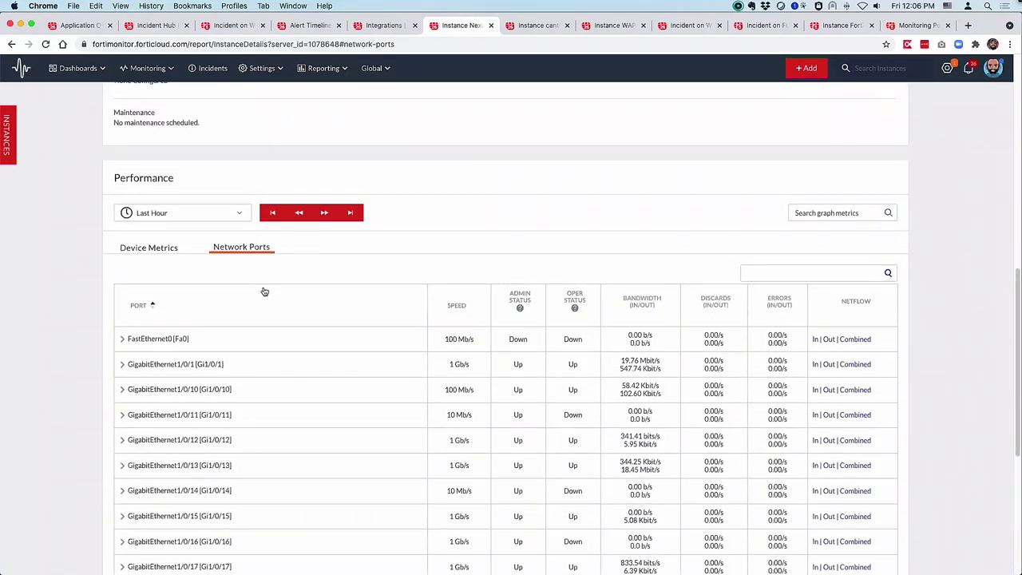